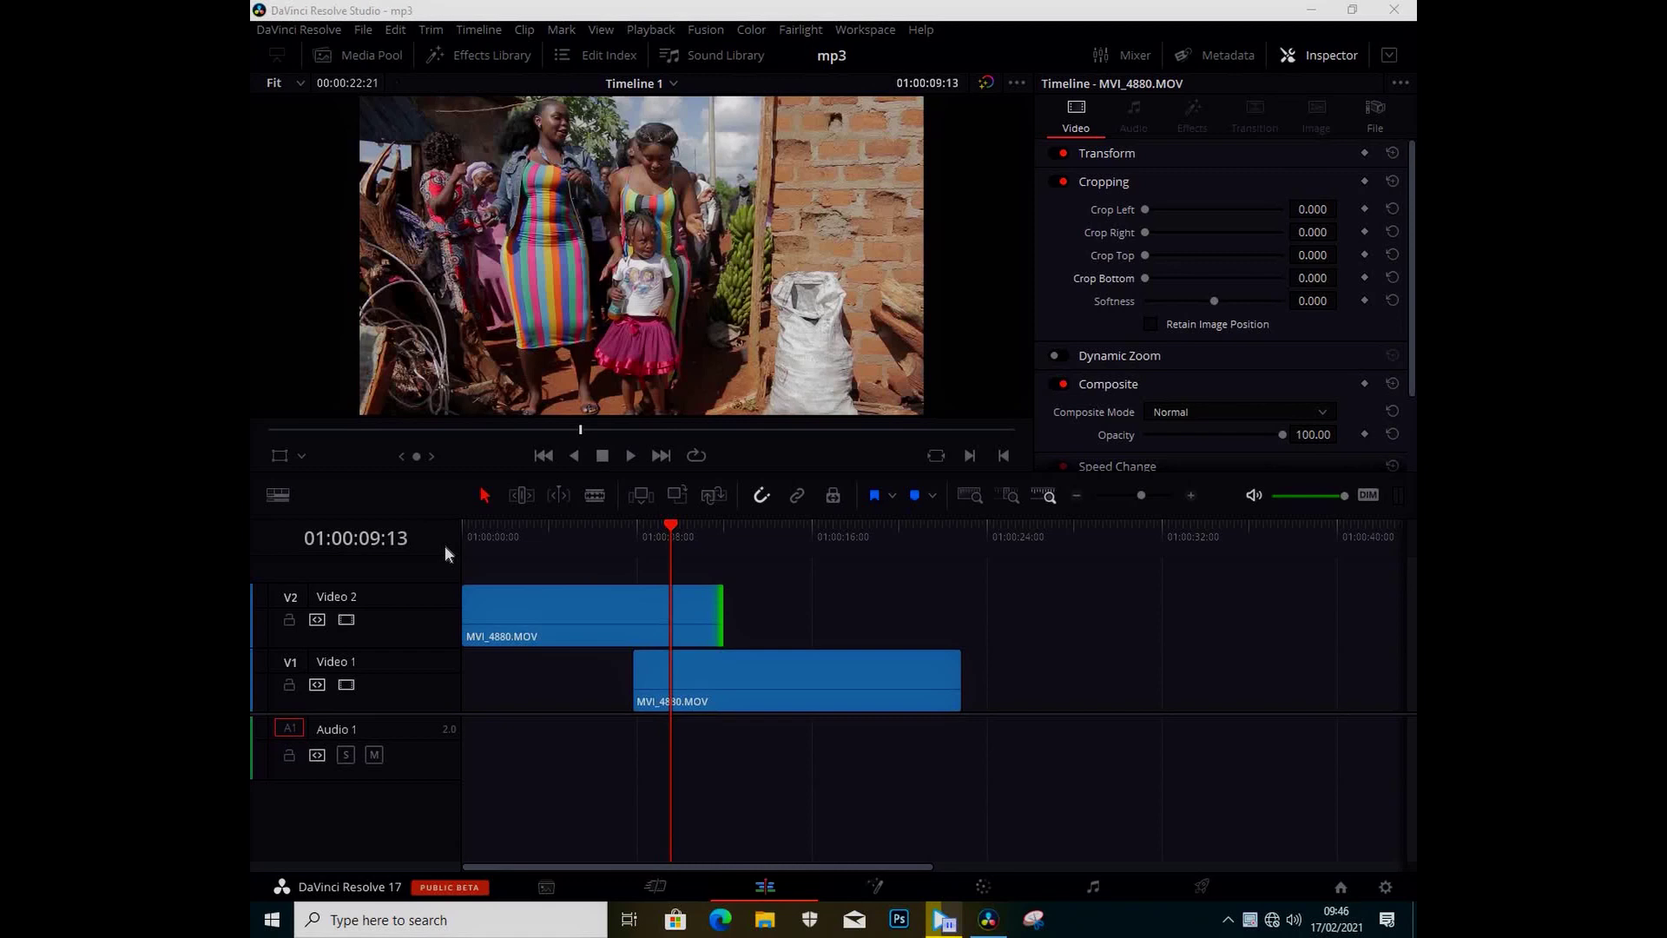
# Play the timeline from the start to preview the overlap, then select the MVI_4880.MOV clip on Video 2
pyautogui.click(465, 535)
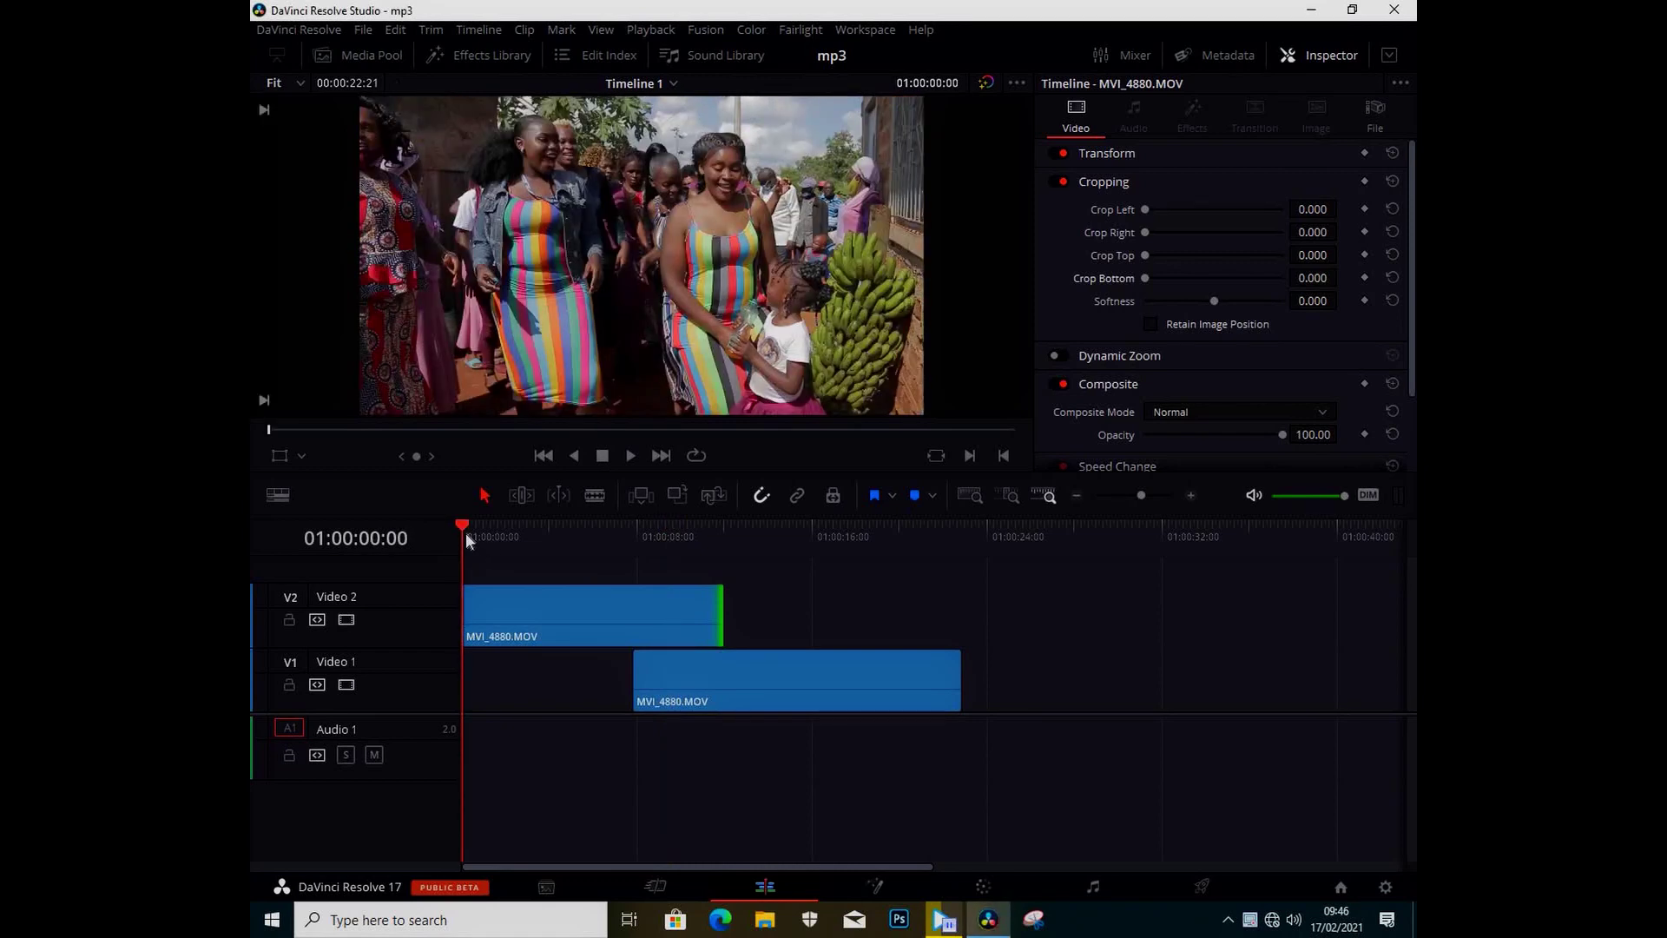
pyautogui.press('space')
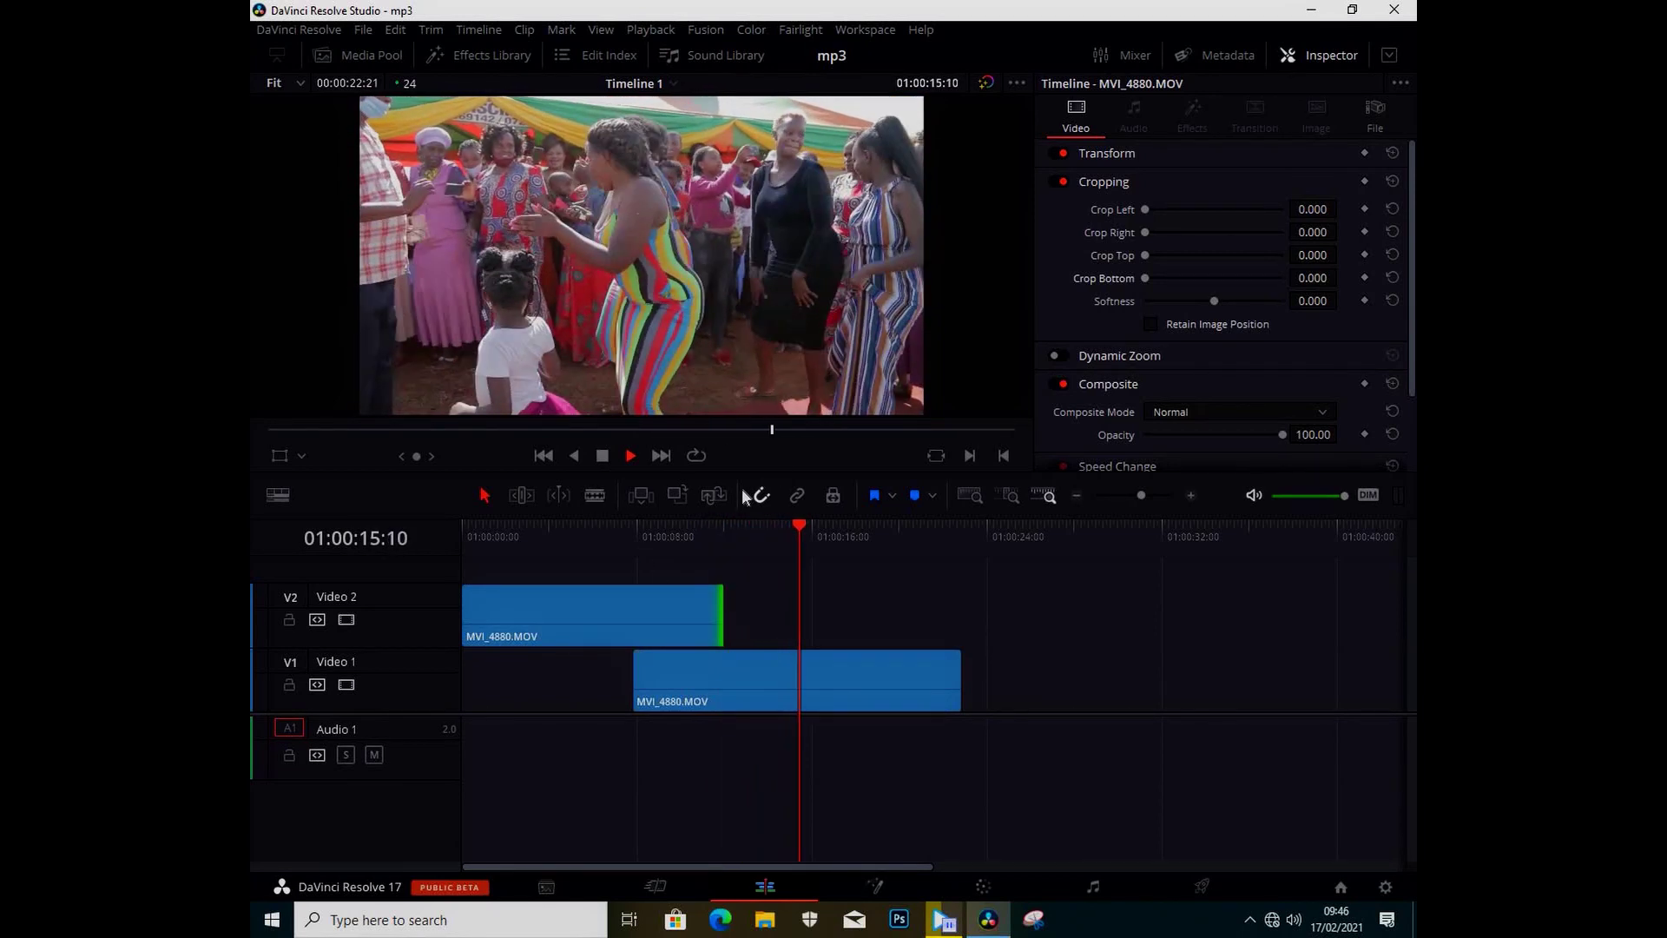
pyautogui.press('space')
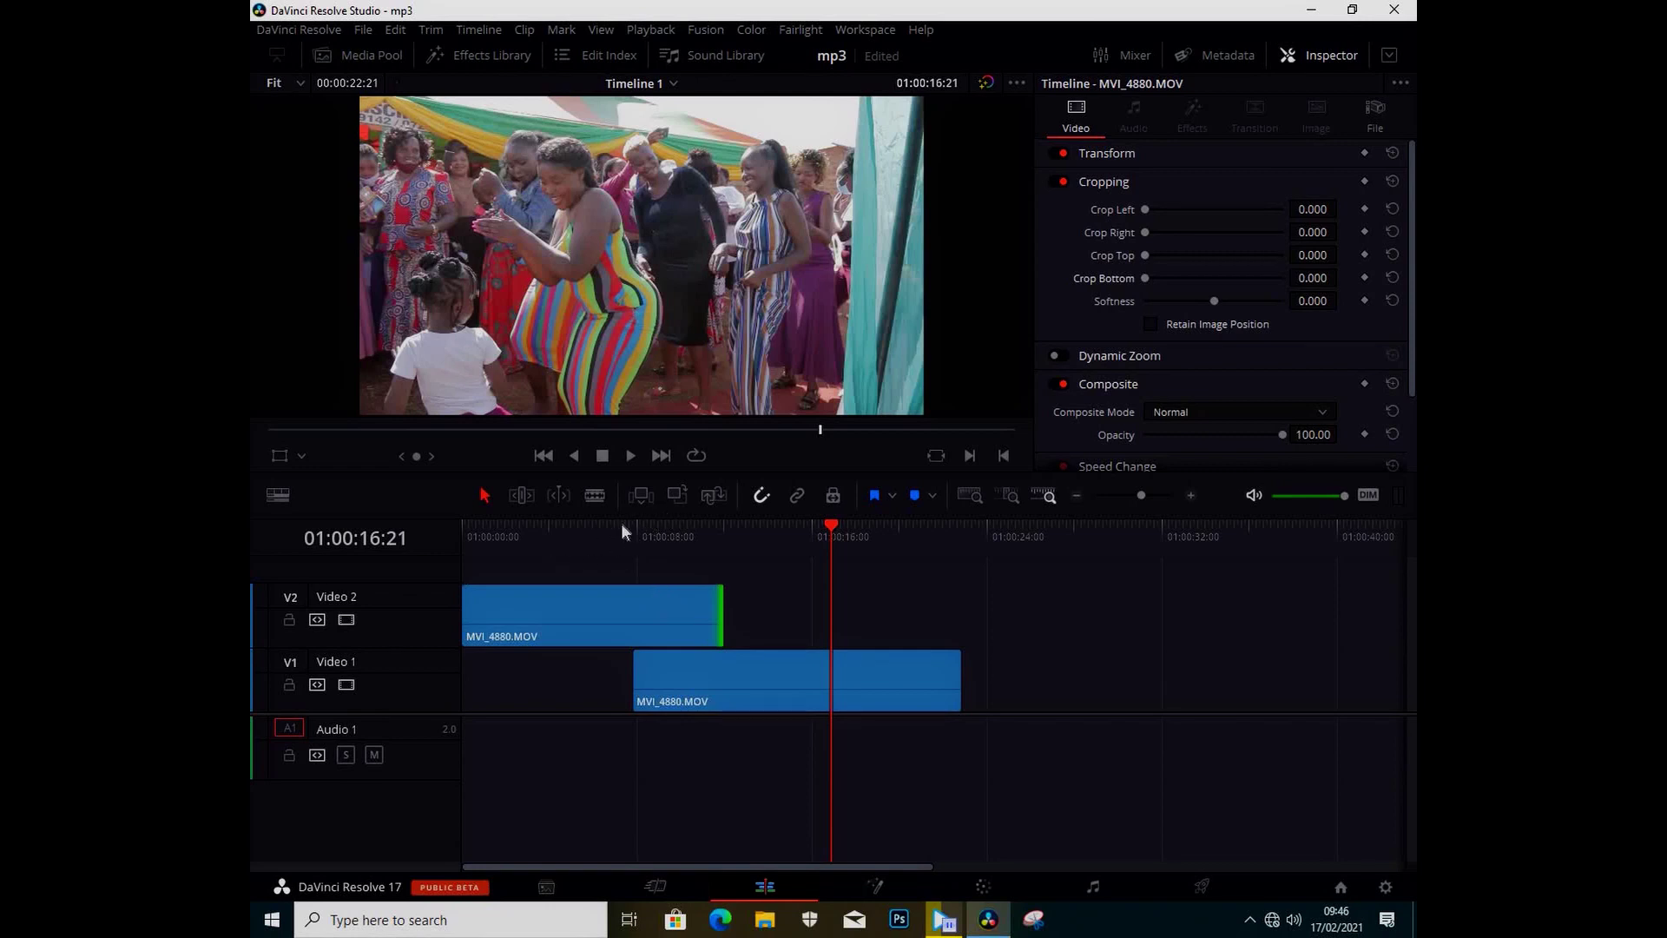
pyautogui.click(593, 616)
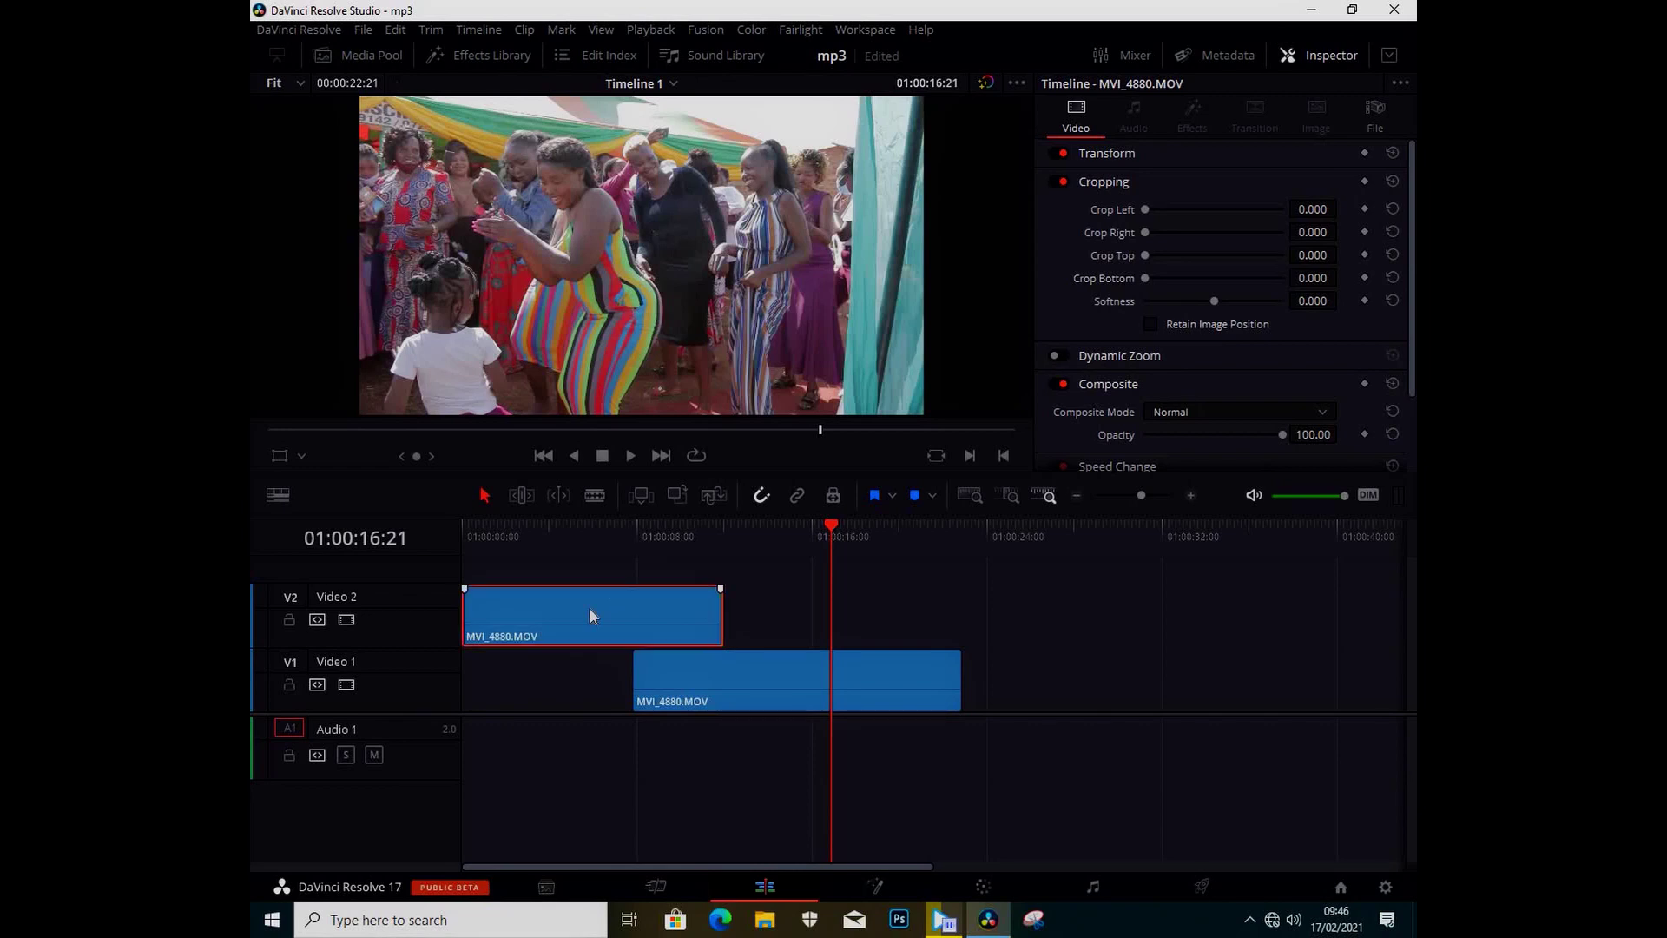
# Add a Crop Left keyframe of 0 at 01:00:07:20, then move toward the V2 clip's end
pyautogui.click(636, 532)
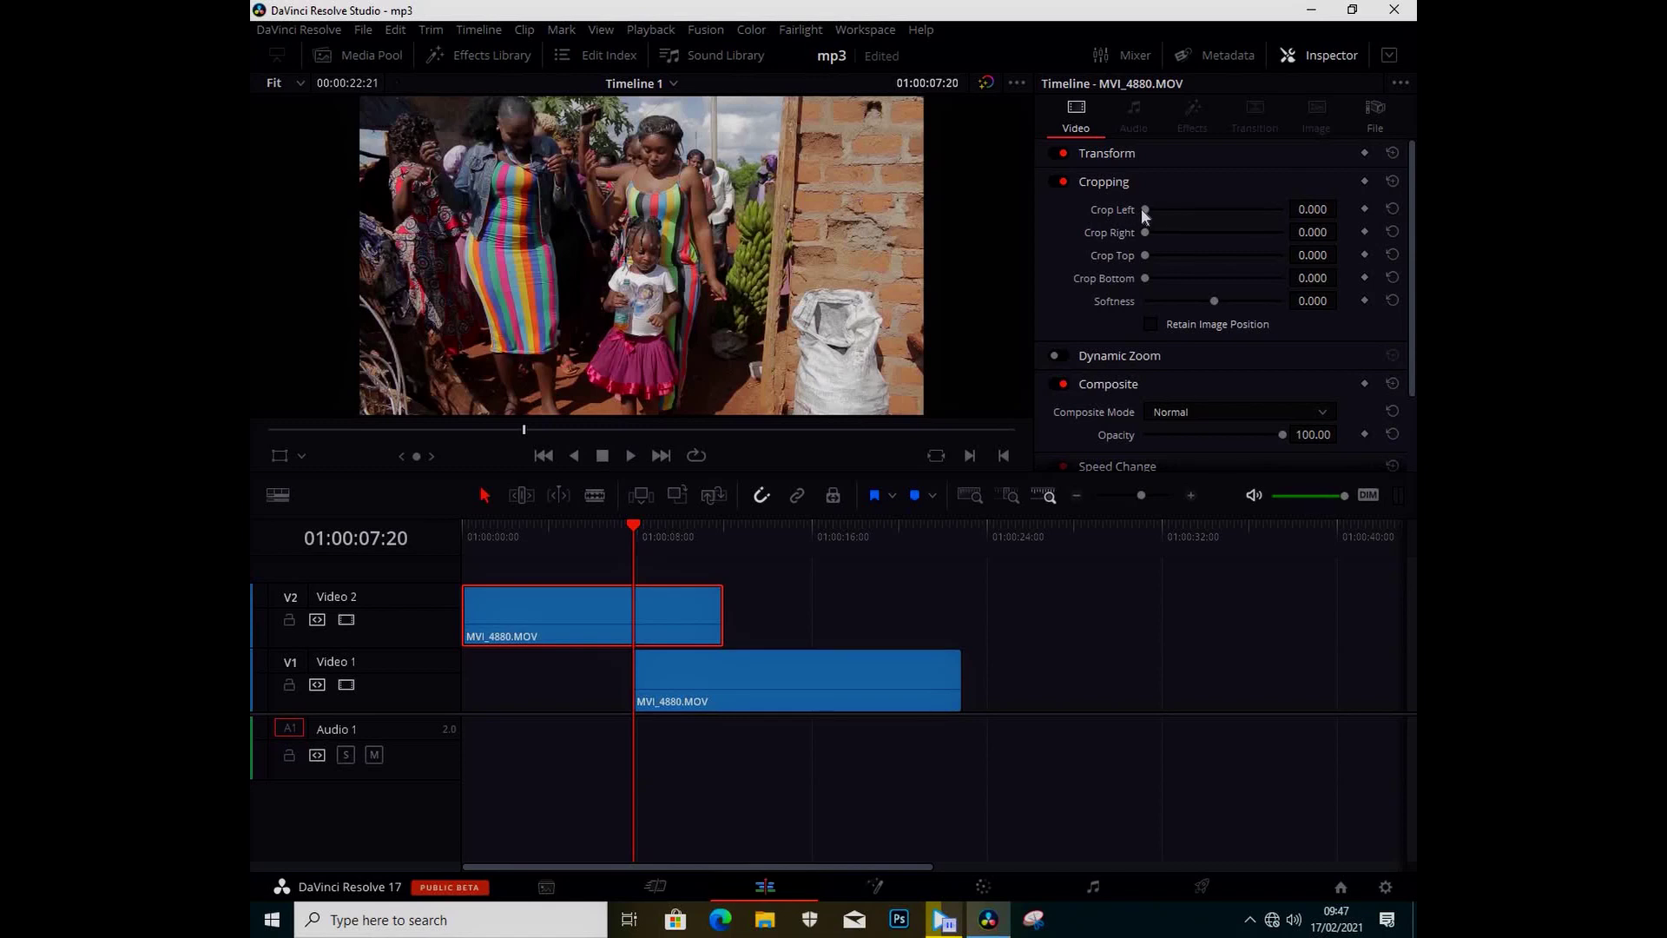
pyautogui.click(1364, 209)
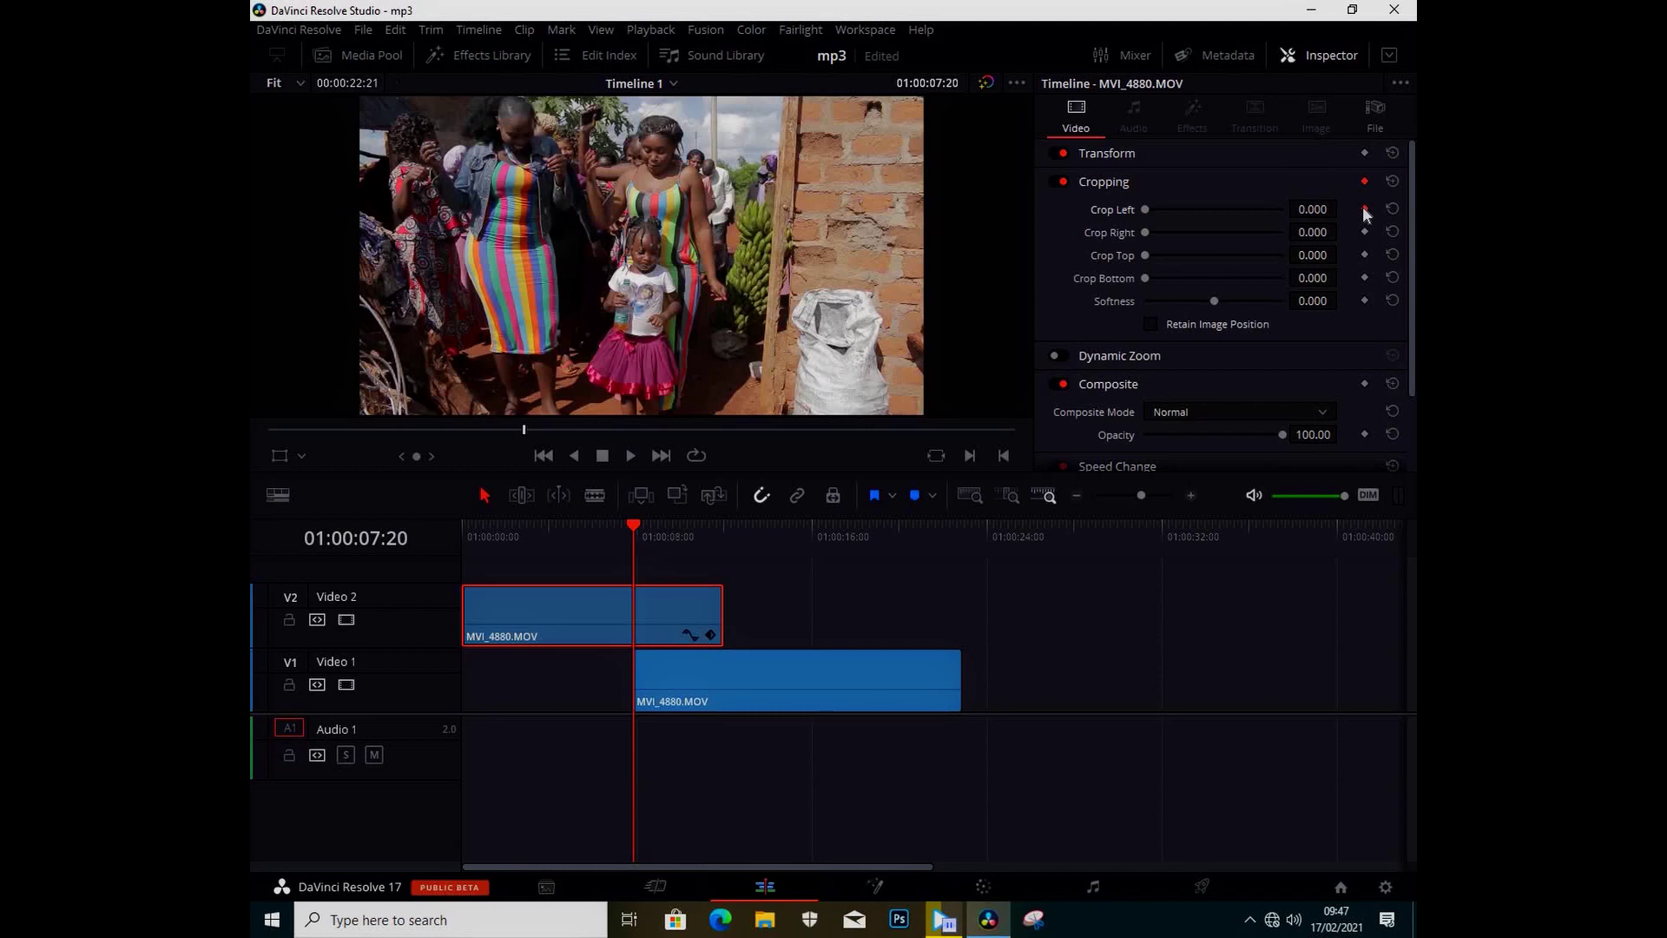
pyautogui.click(698, 529)
pyautogui.press('space')
pyautogui.click(708, 534)
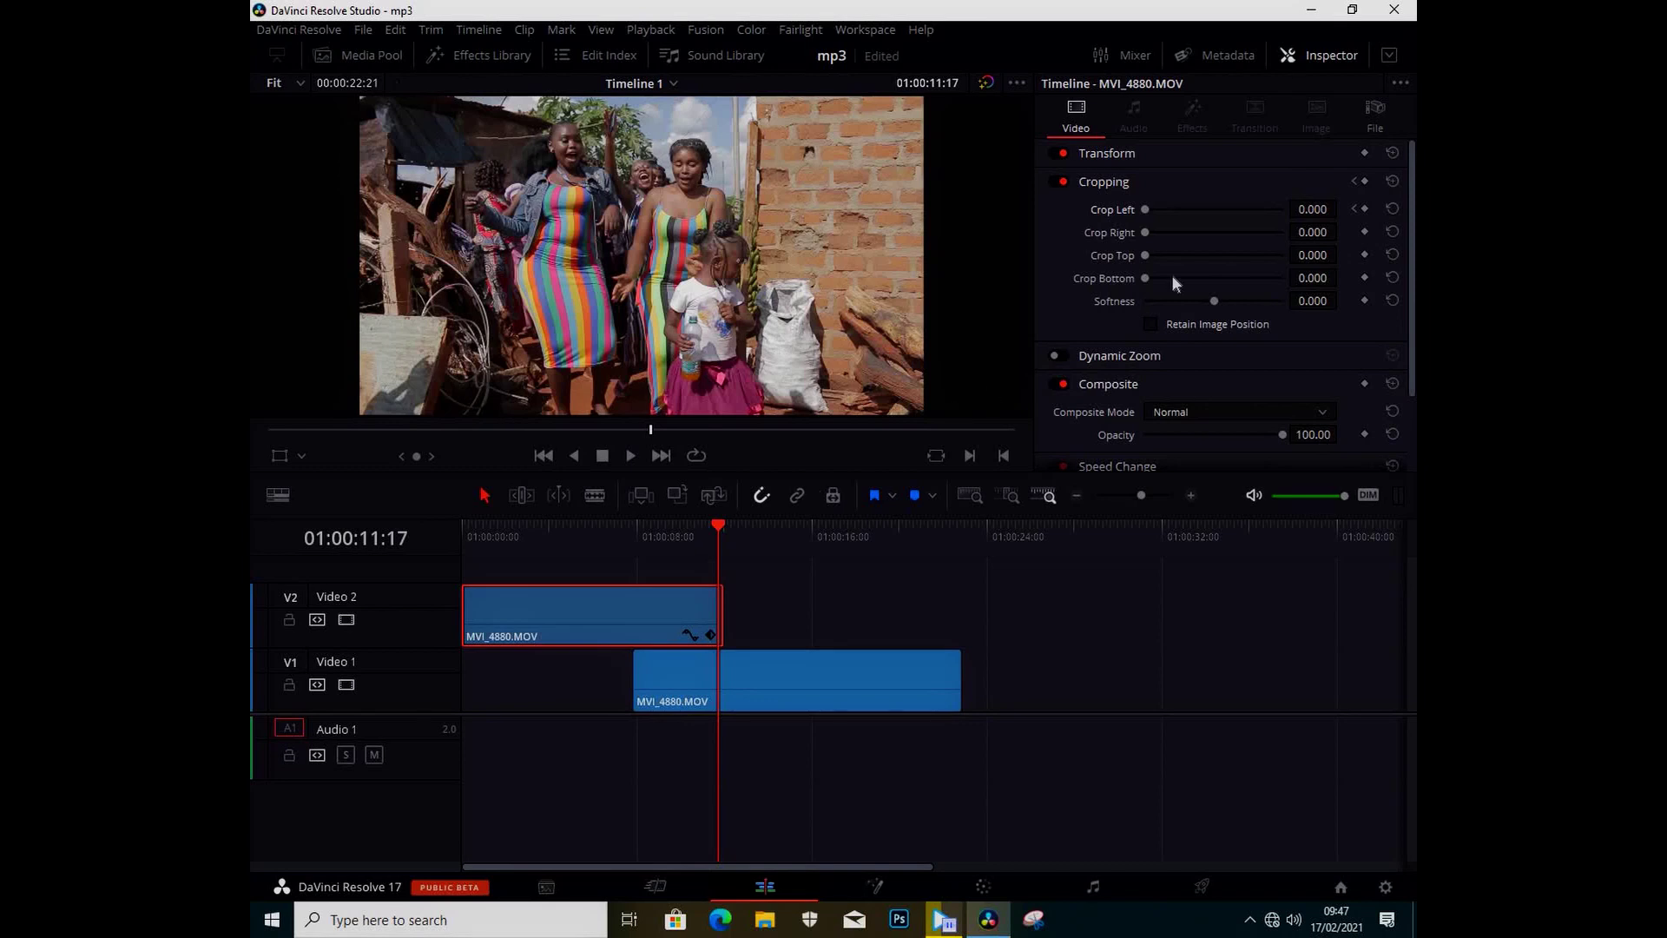
# Set Crop Left to 1920 at the clip's end and play from 01:00:07:20 to check the wipe
pyautogui.moveTo(1145, 206); pyautogui.dragTo(1288, 221)
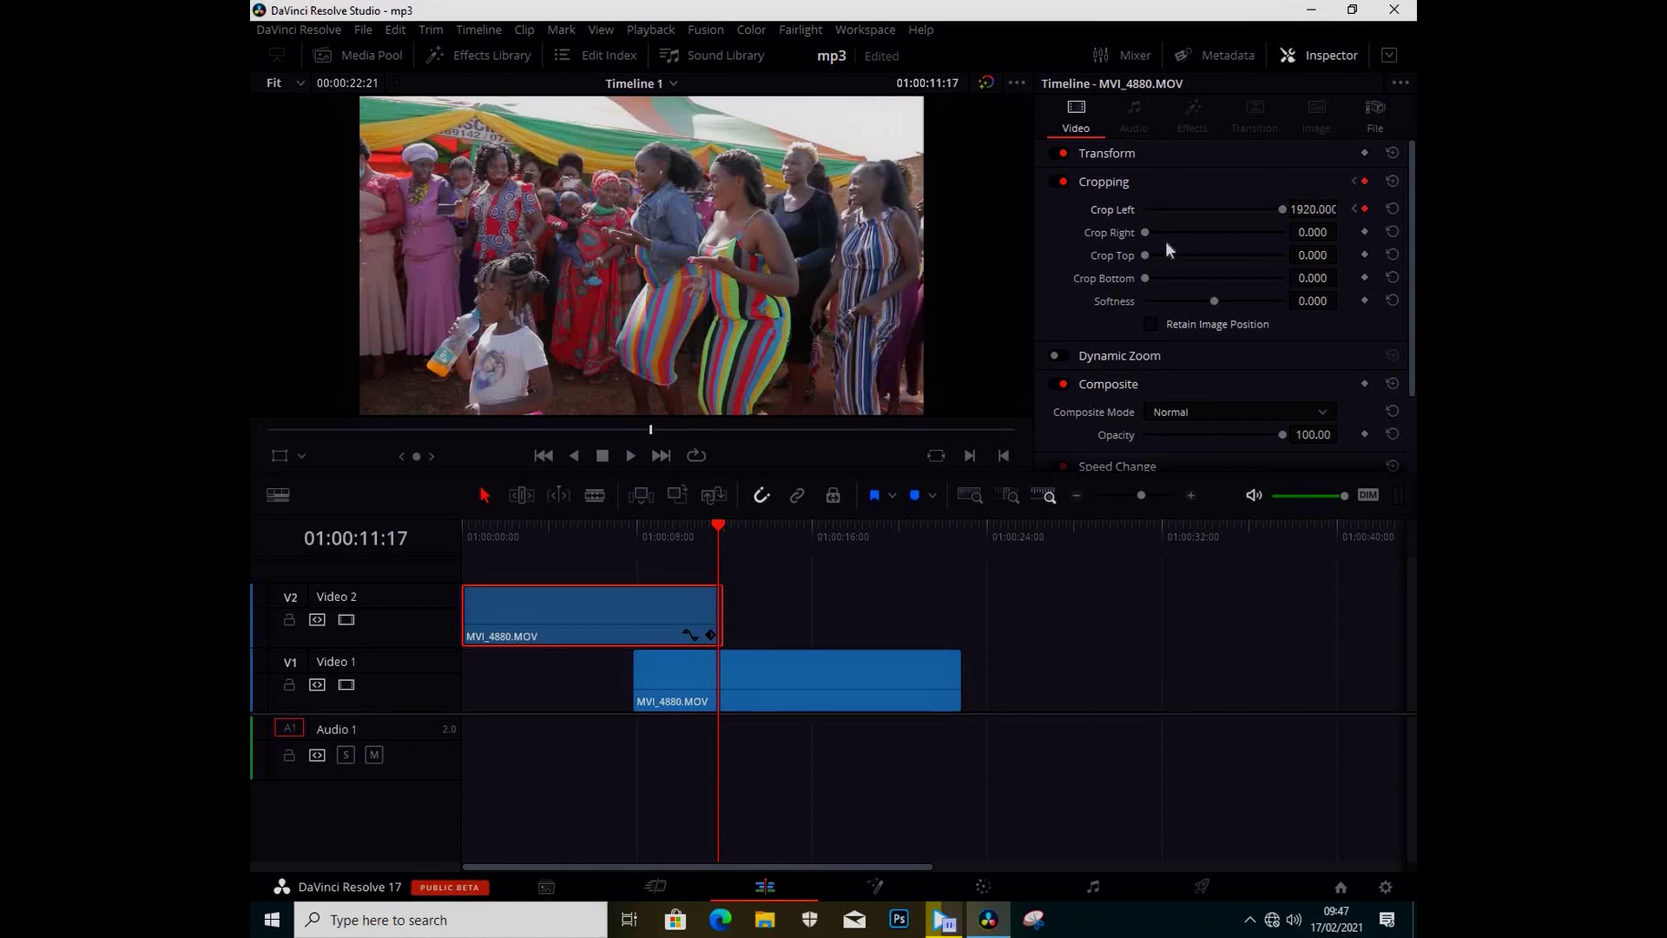
pyautogui.click(645, 534)
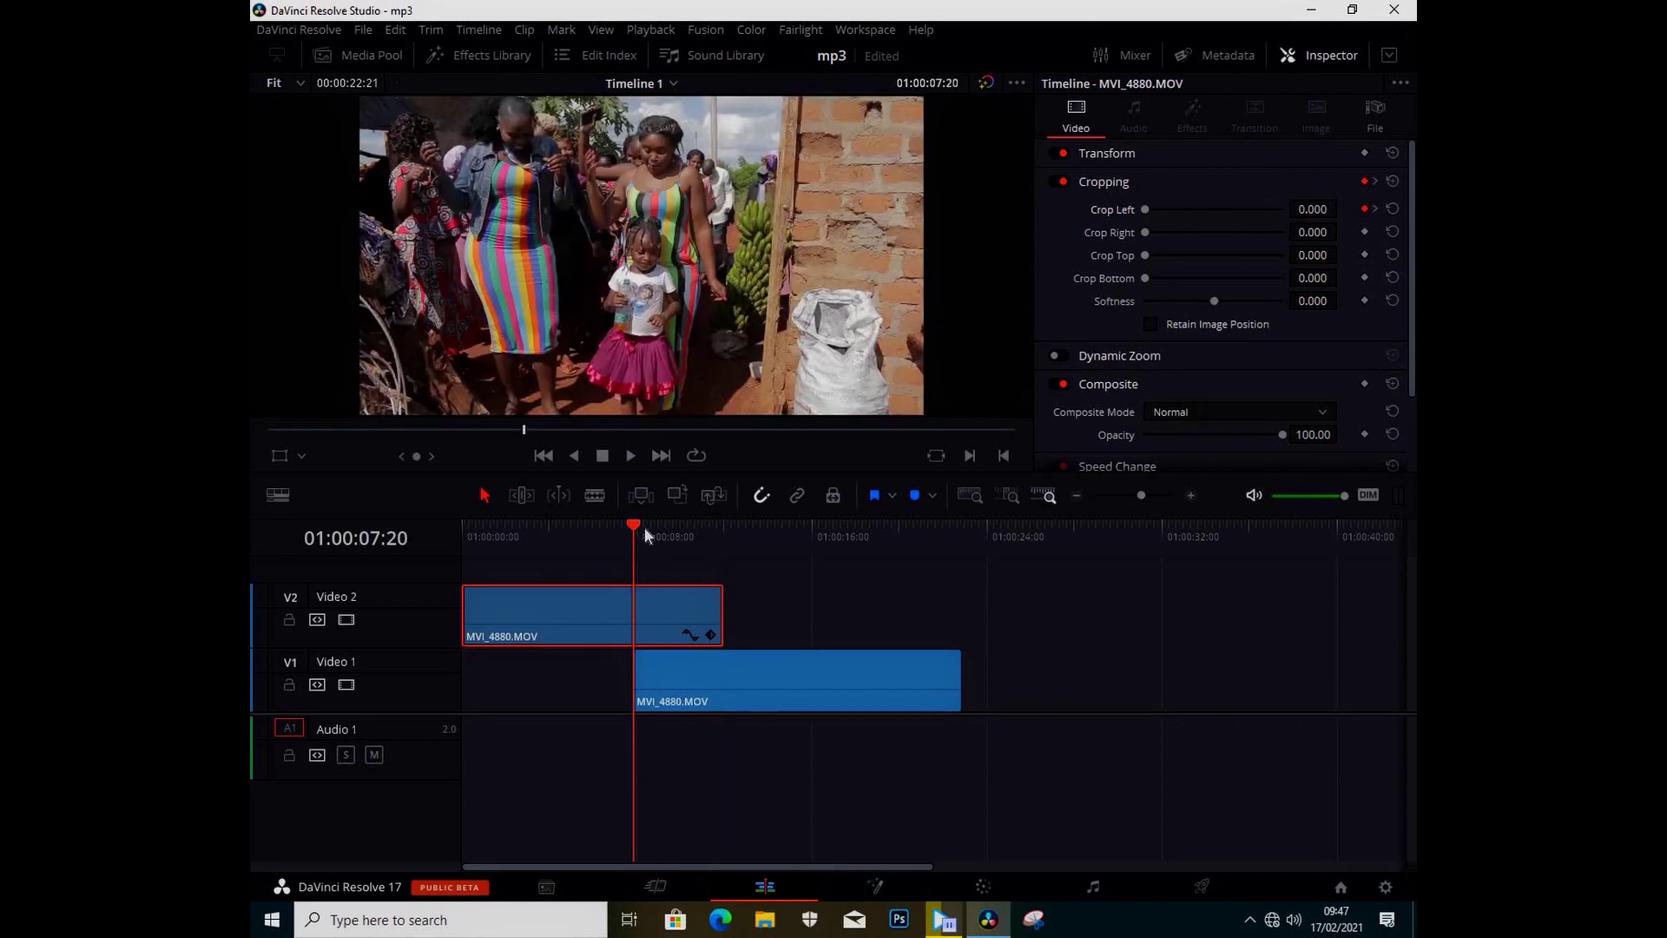
pyautogui.press('space')
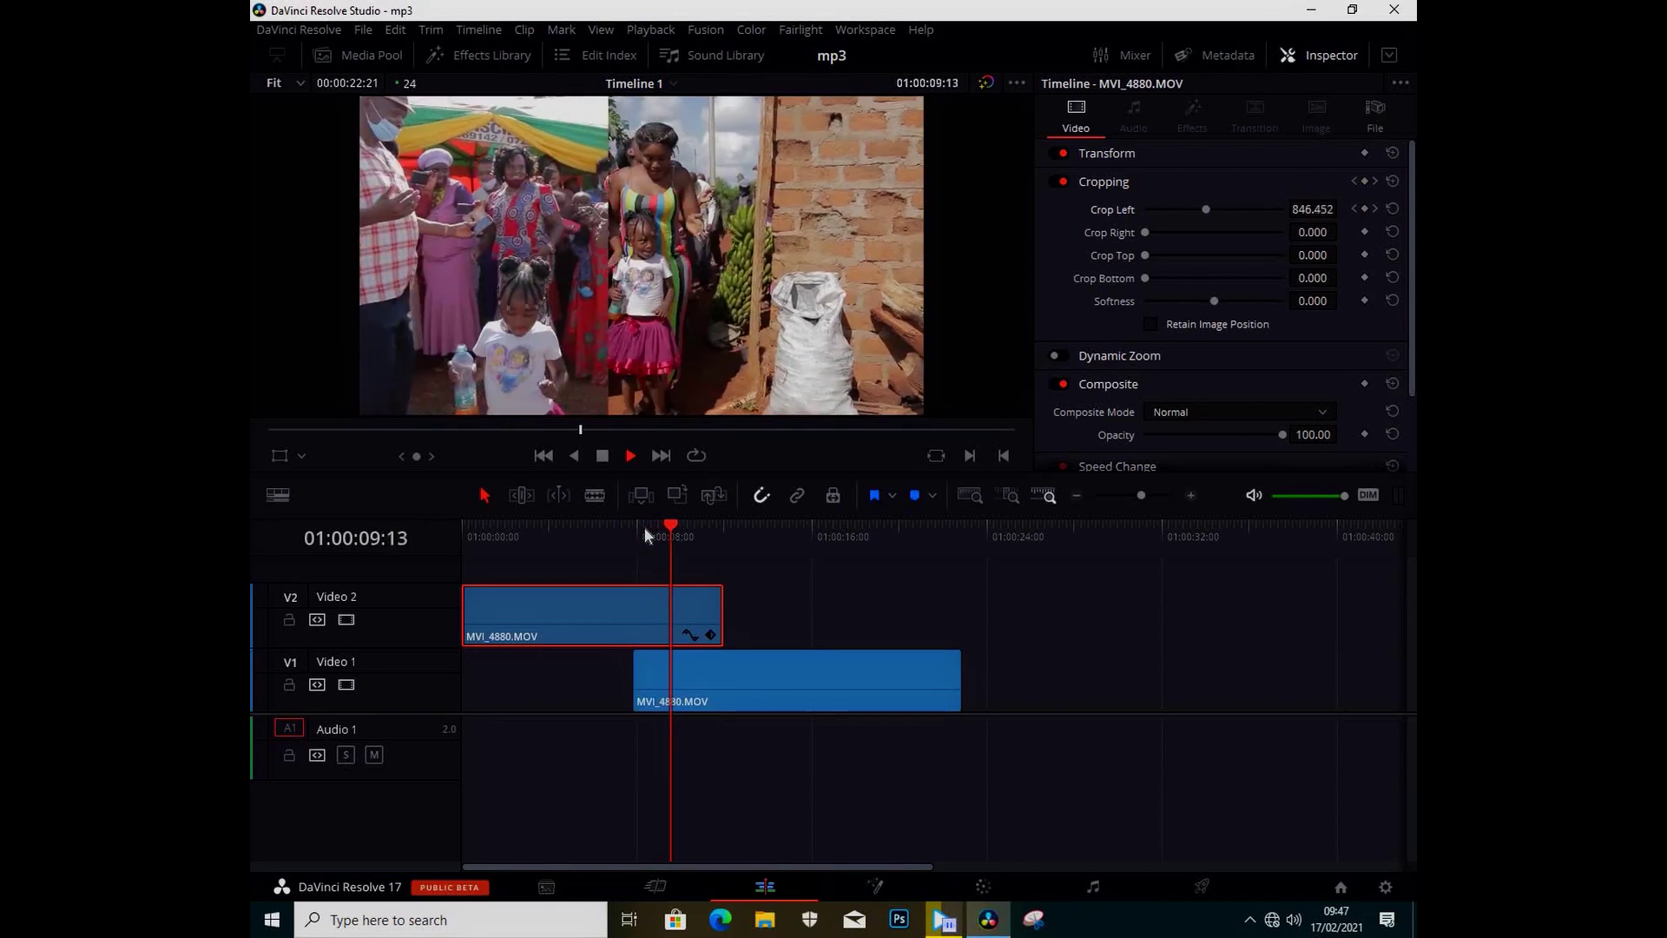
pyautogui.press('space')
pyautogui.click(648, 533)
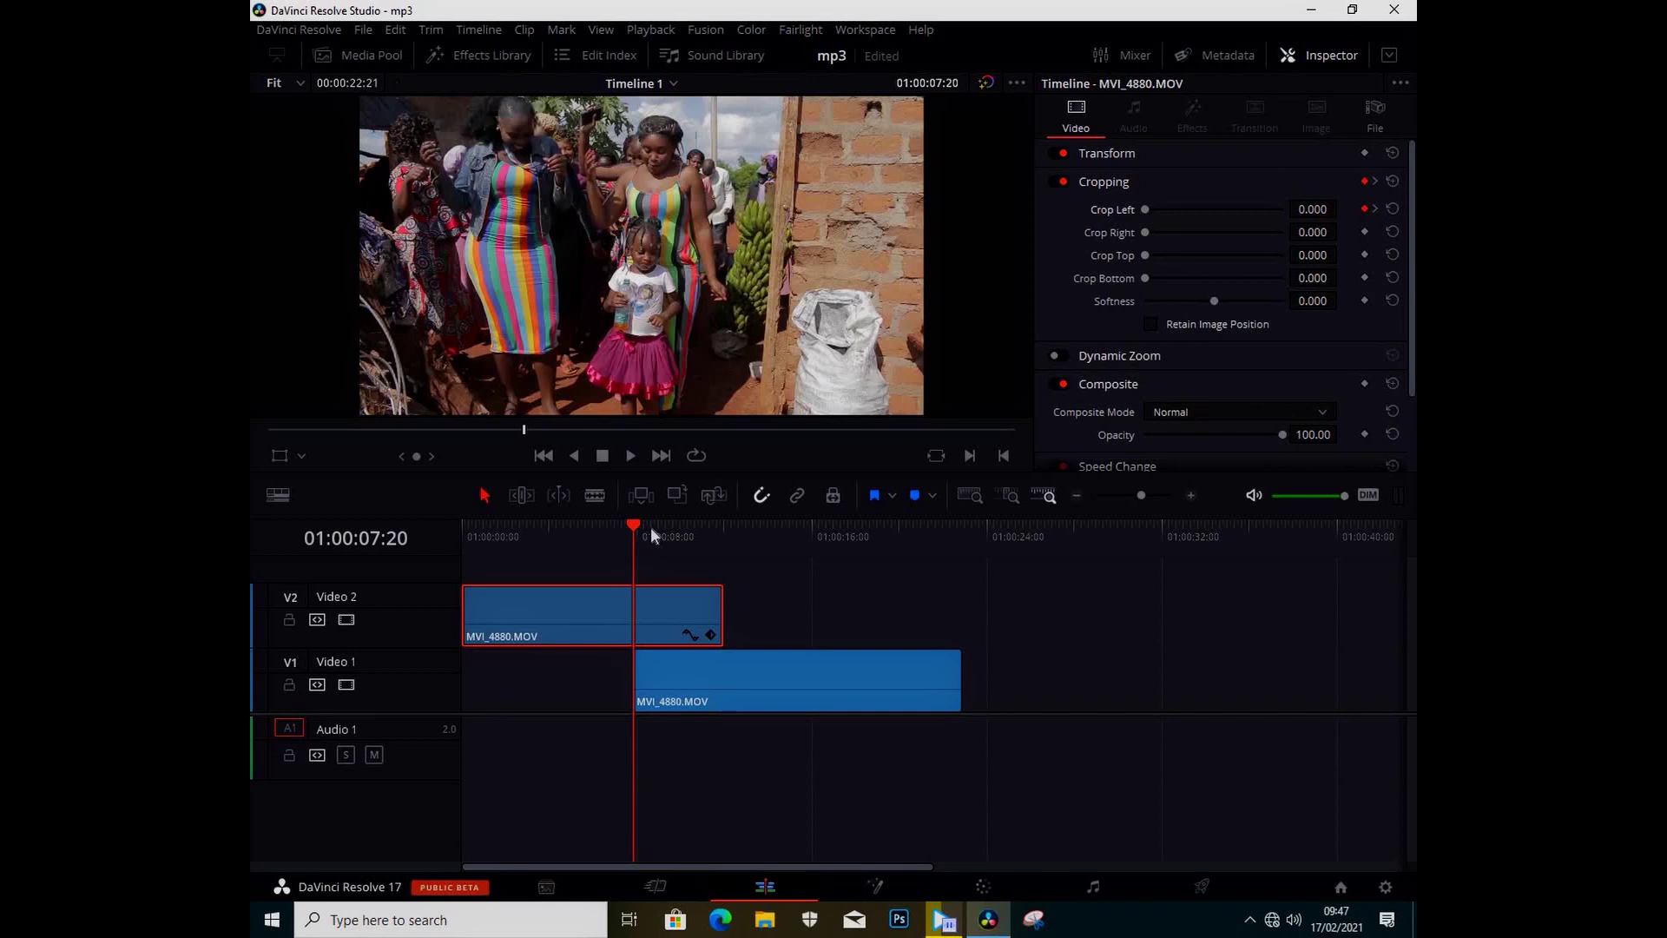
pyautogui.click(664, 526)
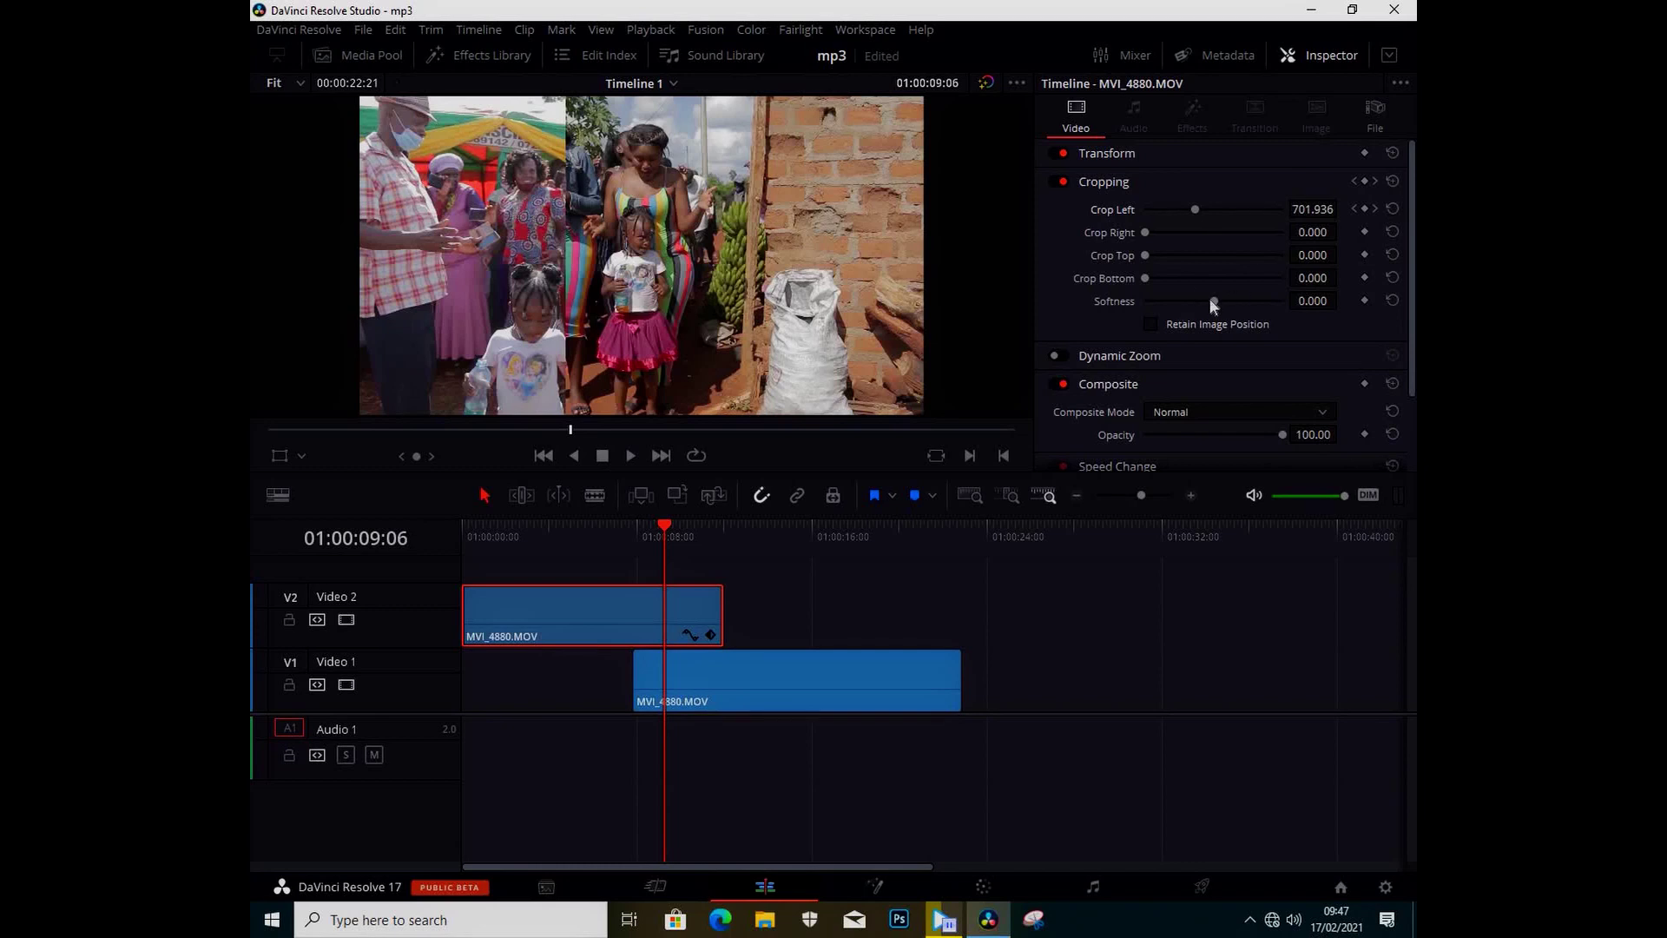
# Raise crop Softness to about 11.26, preview the wipe, then increase it to 16.560 and replay
pyautogui.moveTo(1216, 300); pyautogui.dragTo(1222, 304)
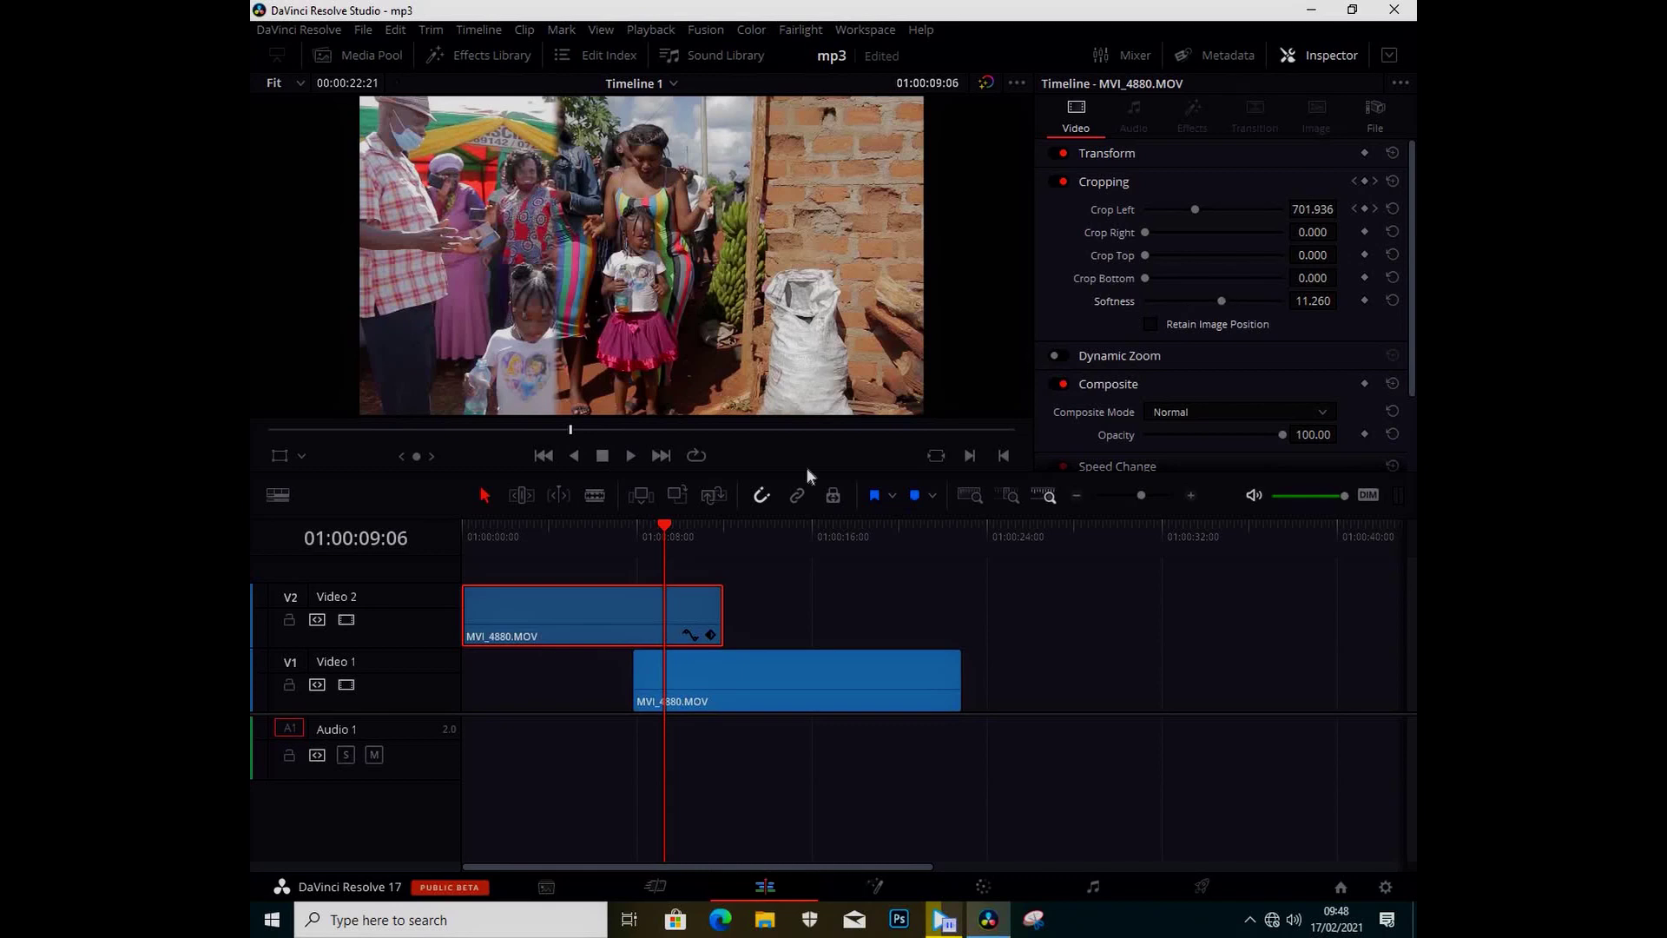
pyautogui.press('Up')
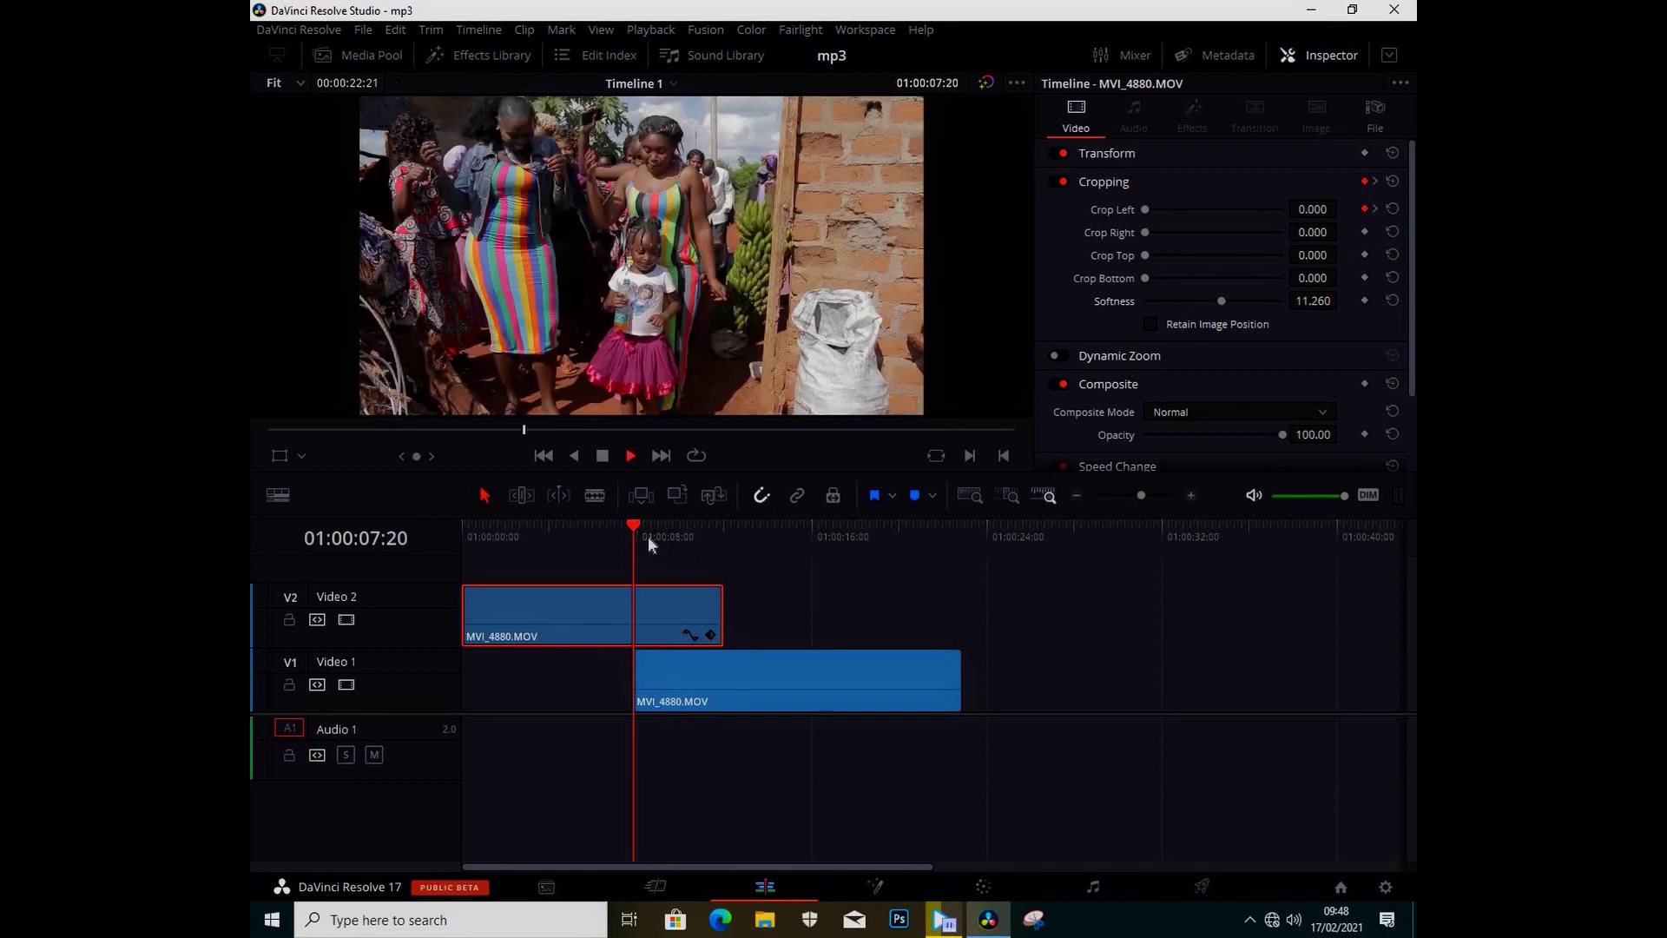
pyautogui.press('space')
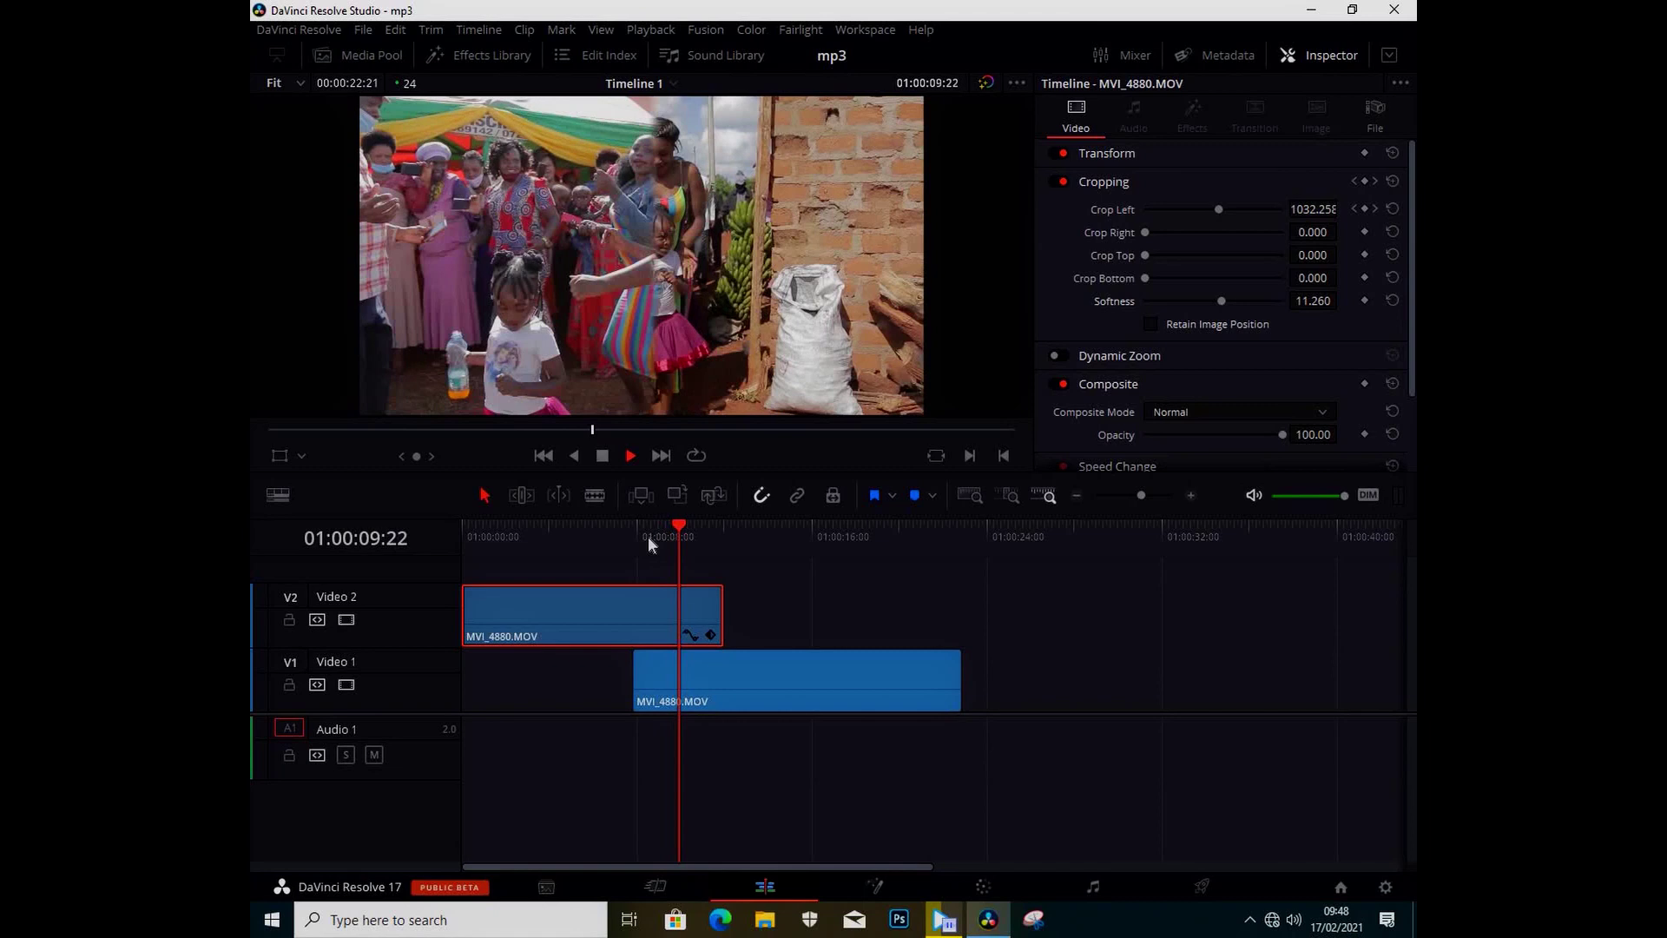
pyautogui.press('space')
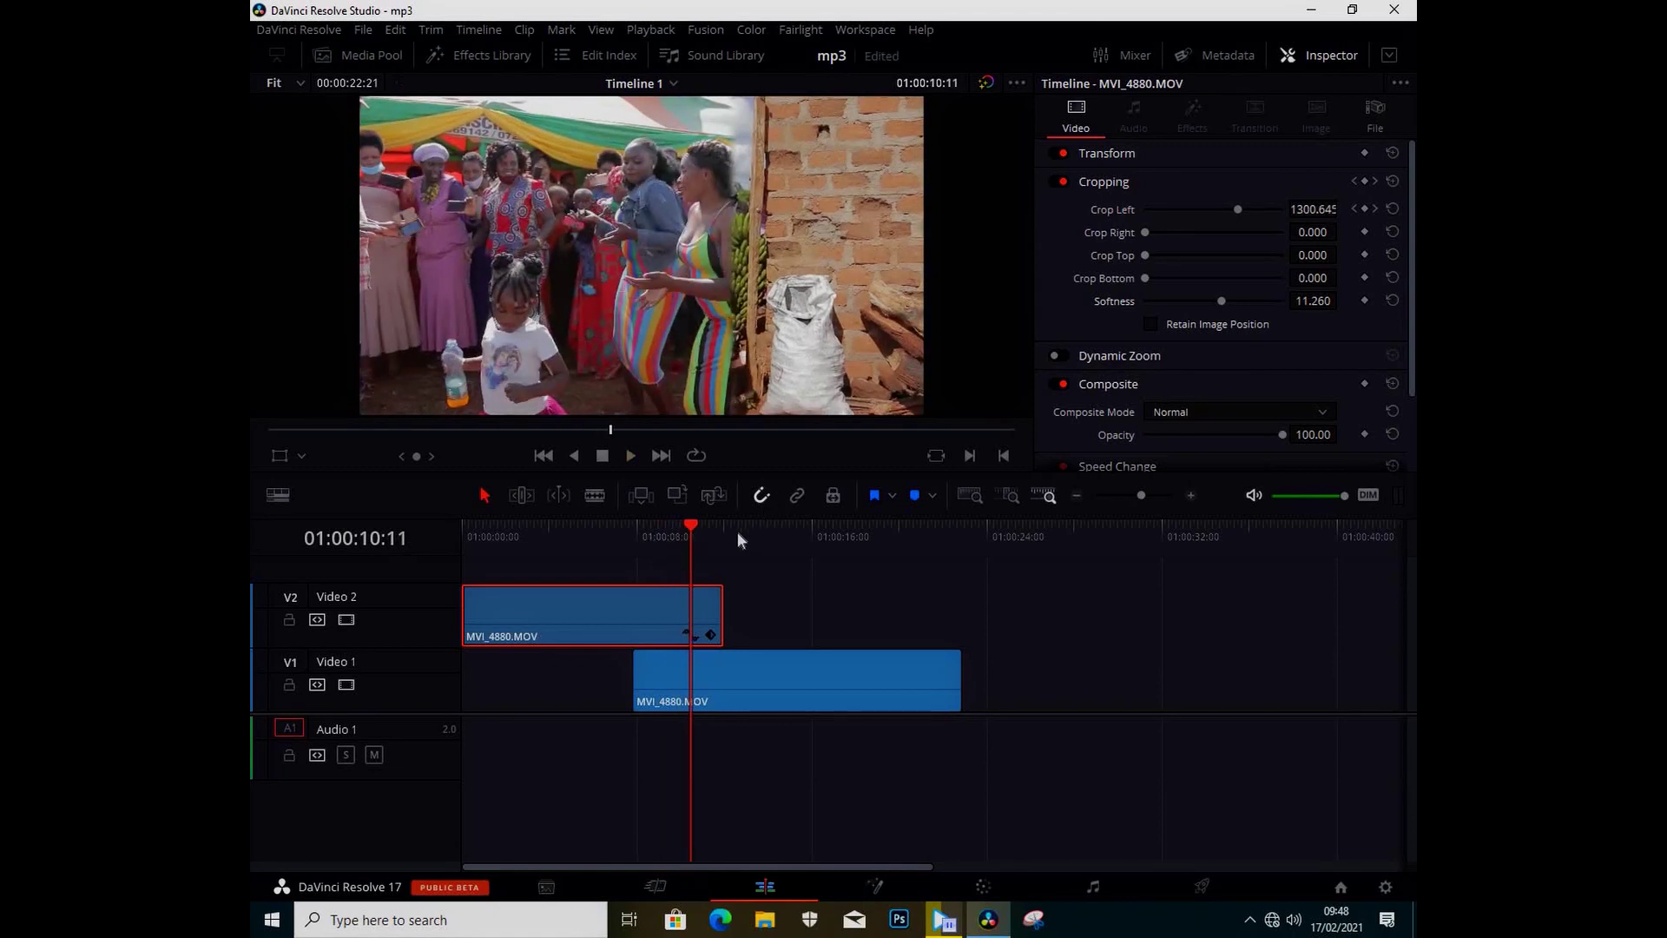
pyautogui.press('space')
pyautogui.press('space')
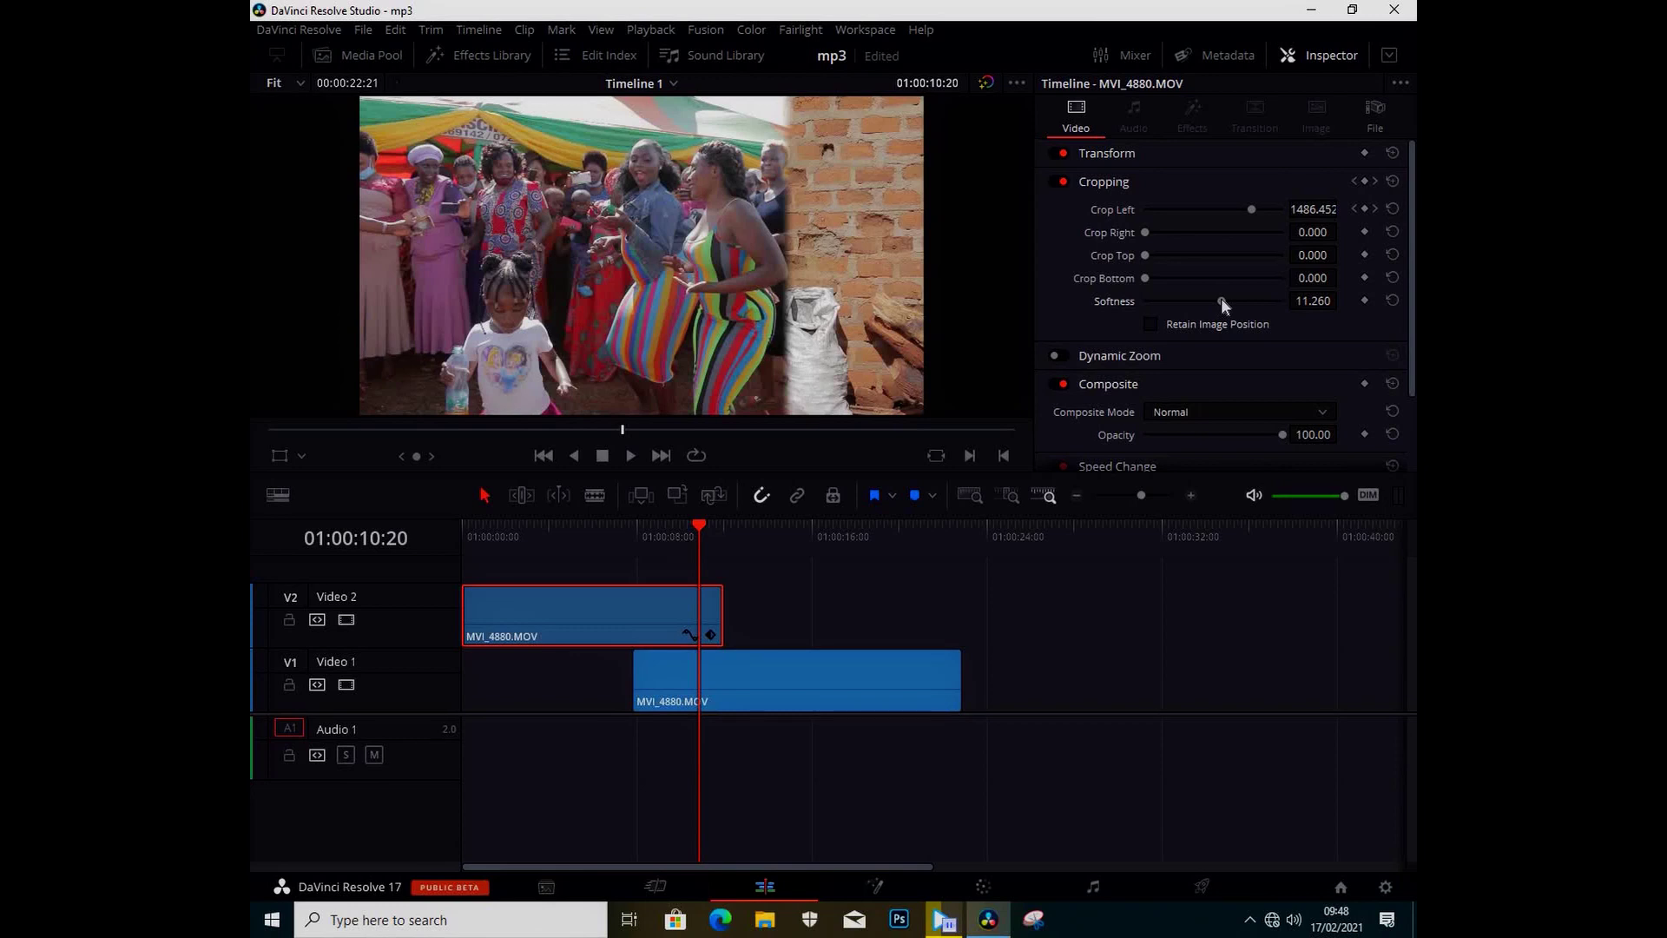
pyautogui.moveTo(1222, 300); pyautogui.dragTo(1225, 301)
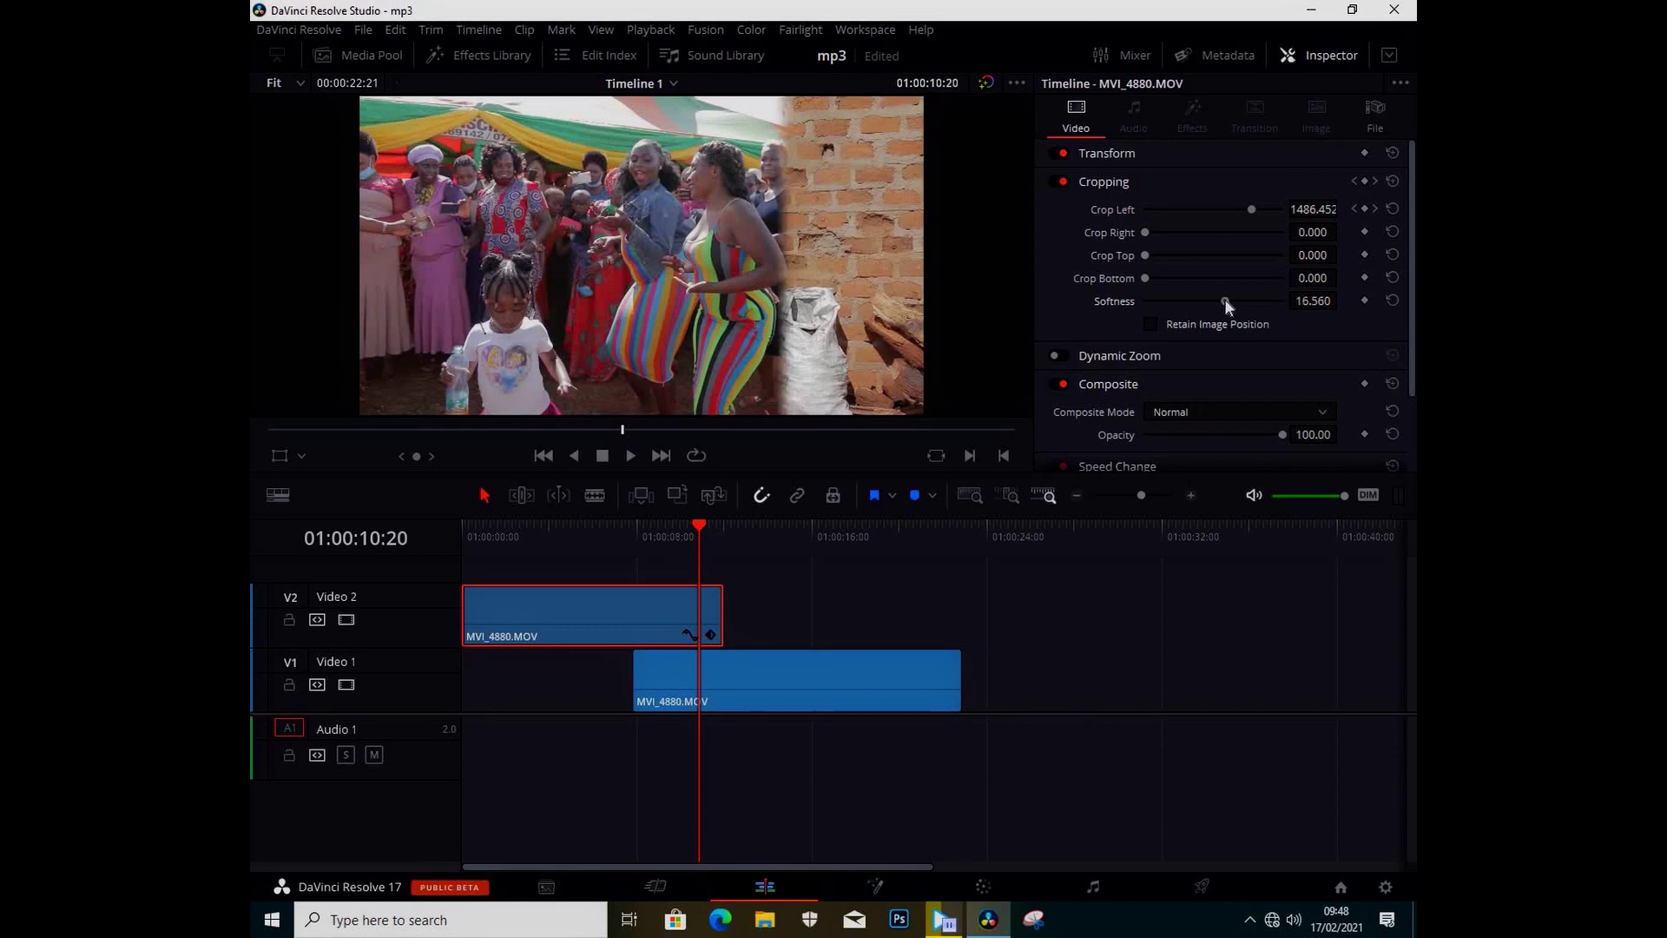
pyautogui.press('space')
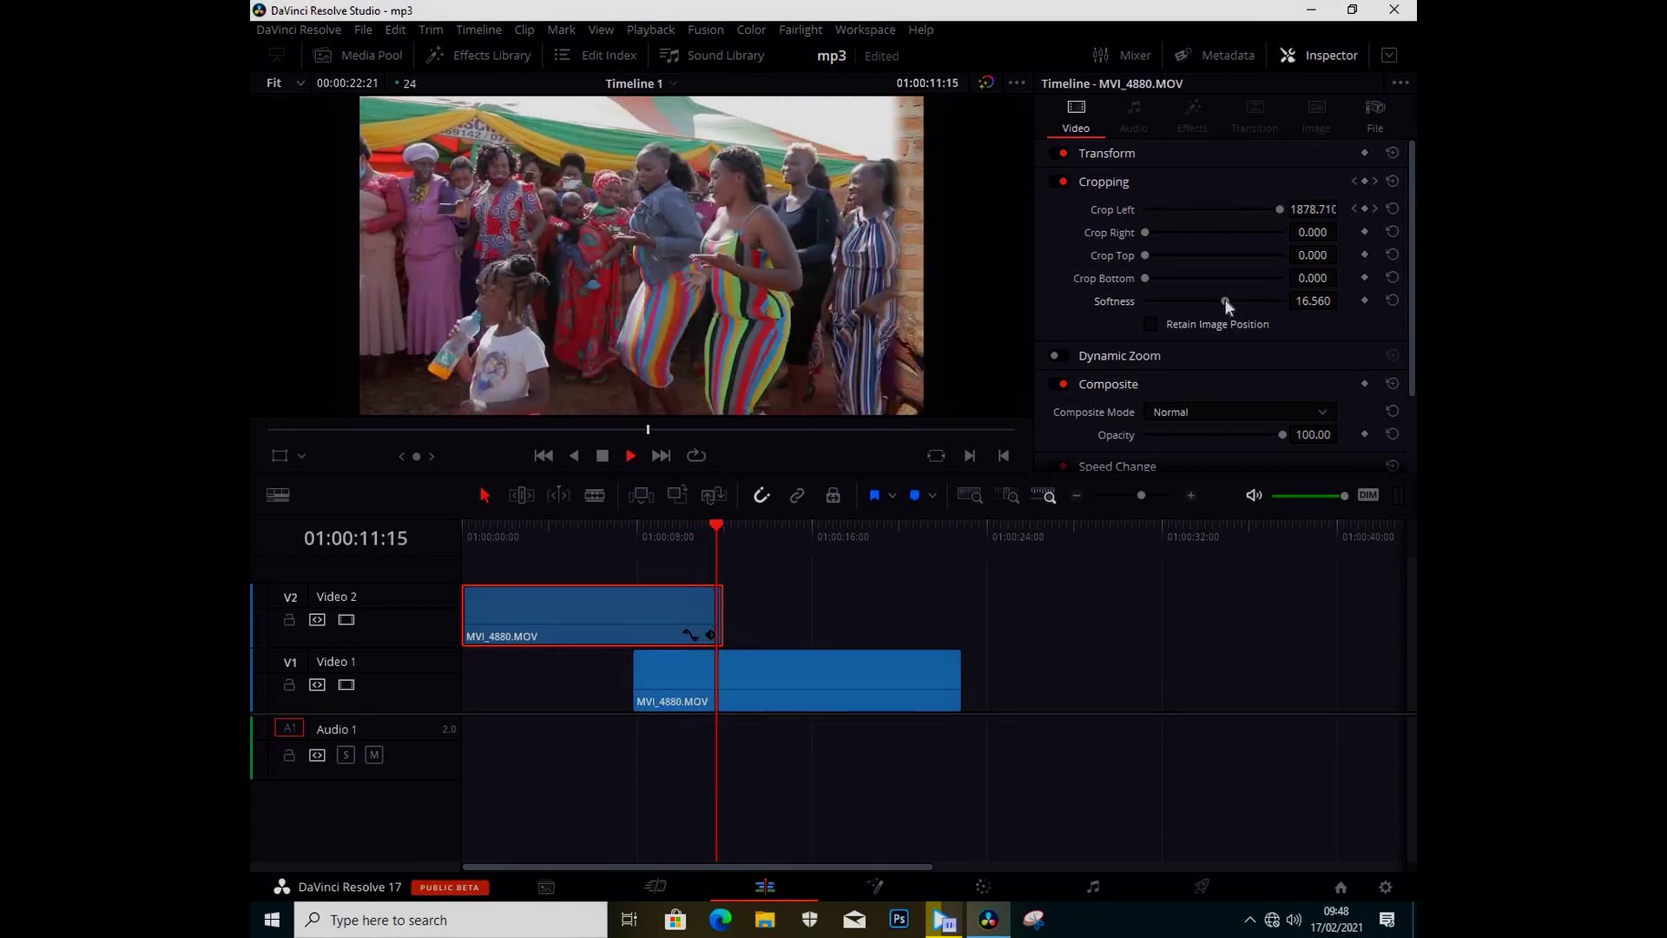
pyautogui.press('space')
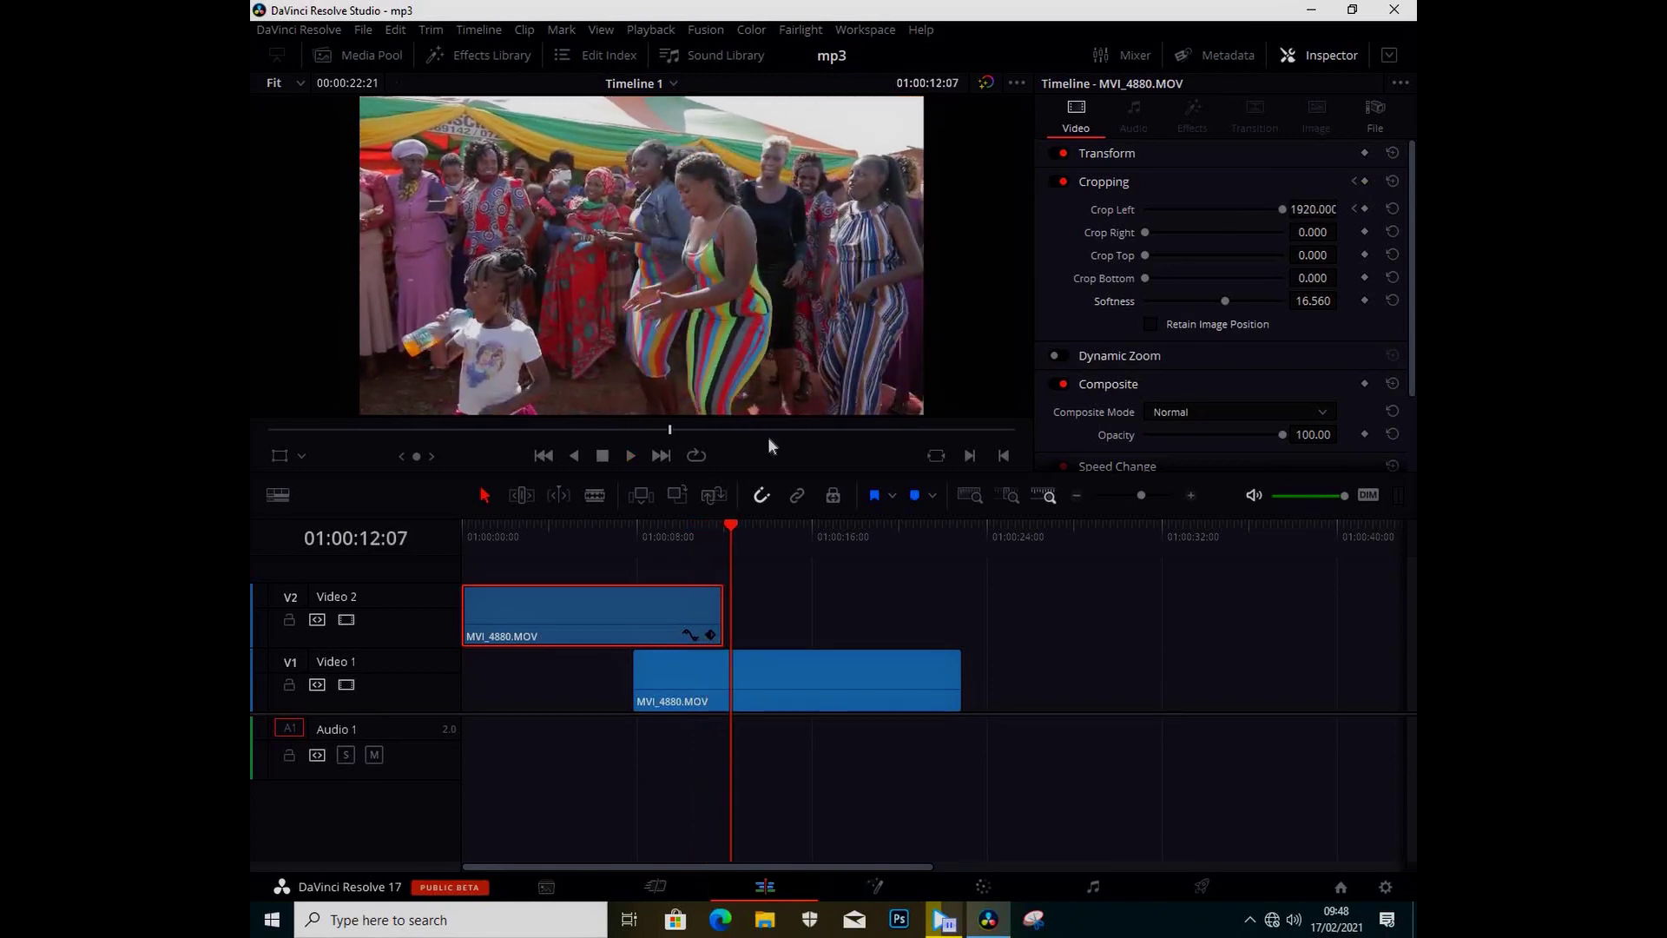
# Replay the soft left wipe around the overlap, then undo to clear the Crop Left keyframes and softness
pyautogui.click(617, 531)
pyautogui.press('space')
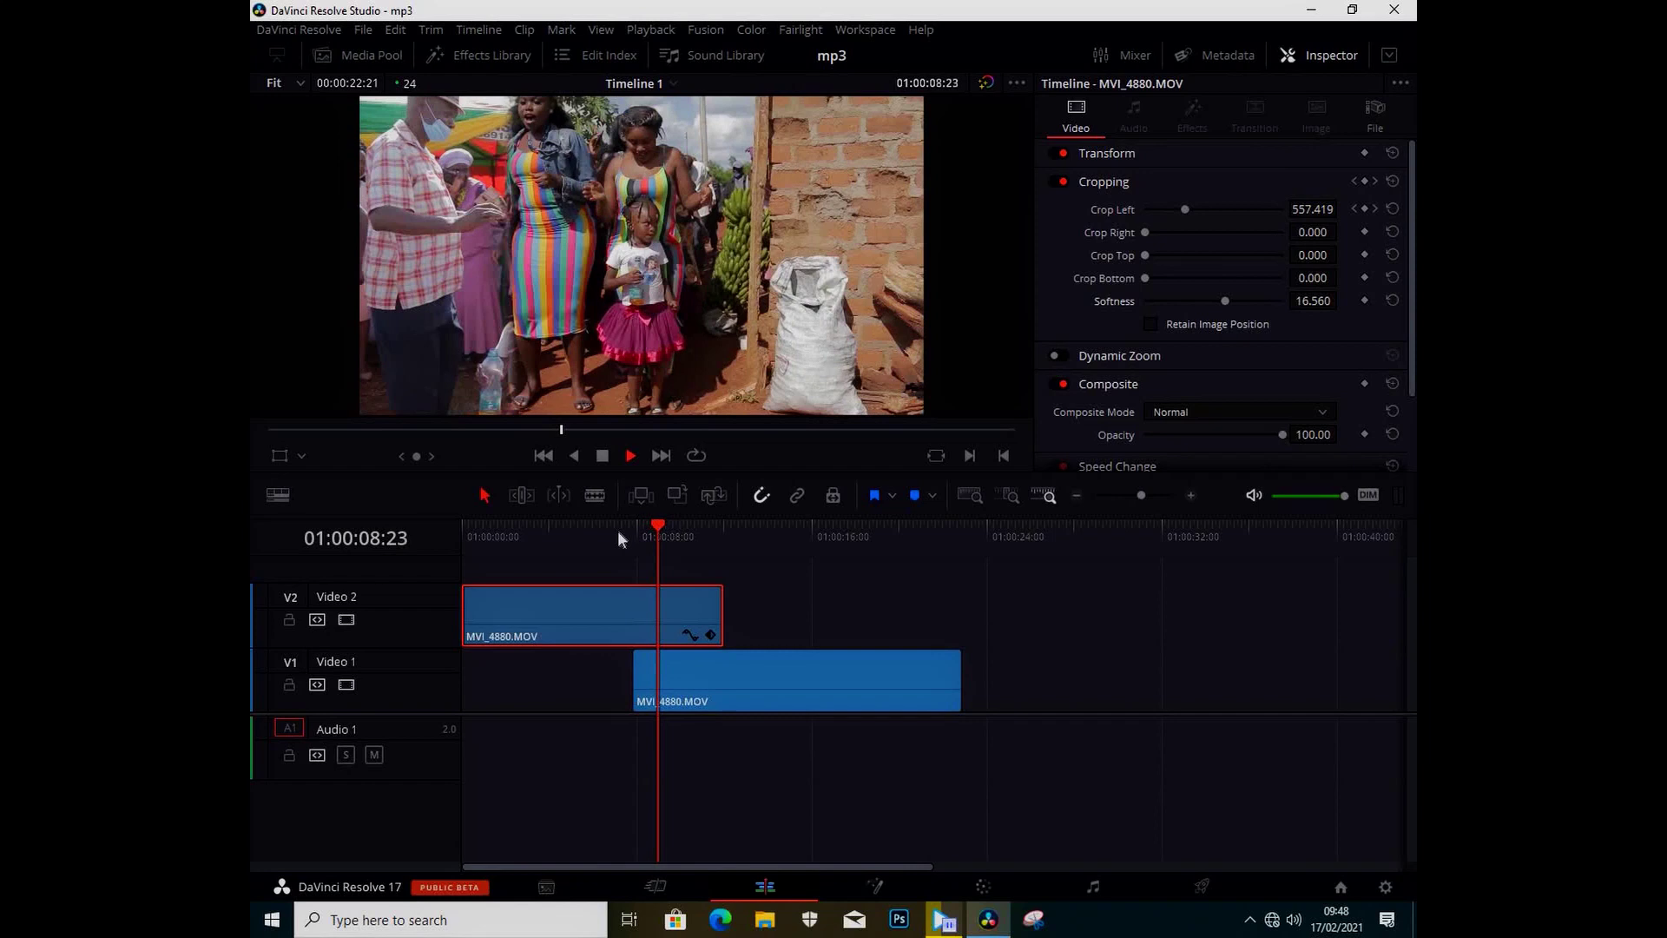
pyautogui.hotkey('alt', 'l')
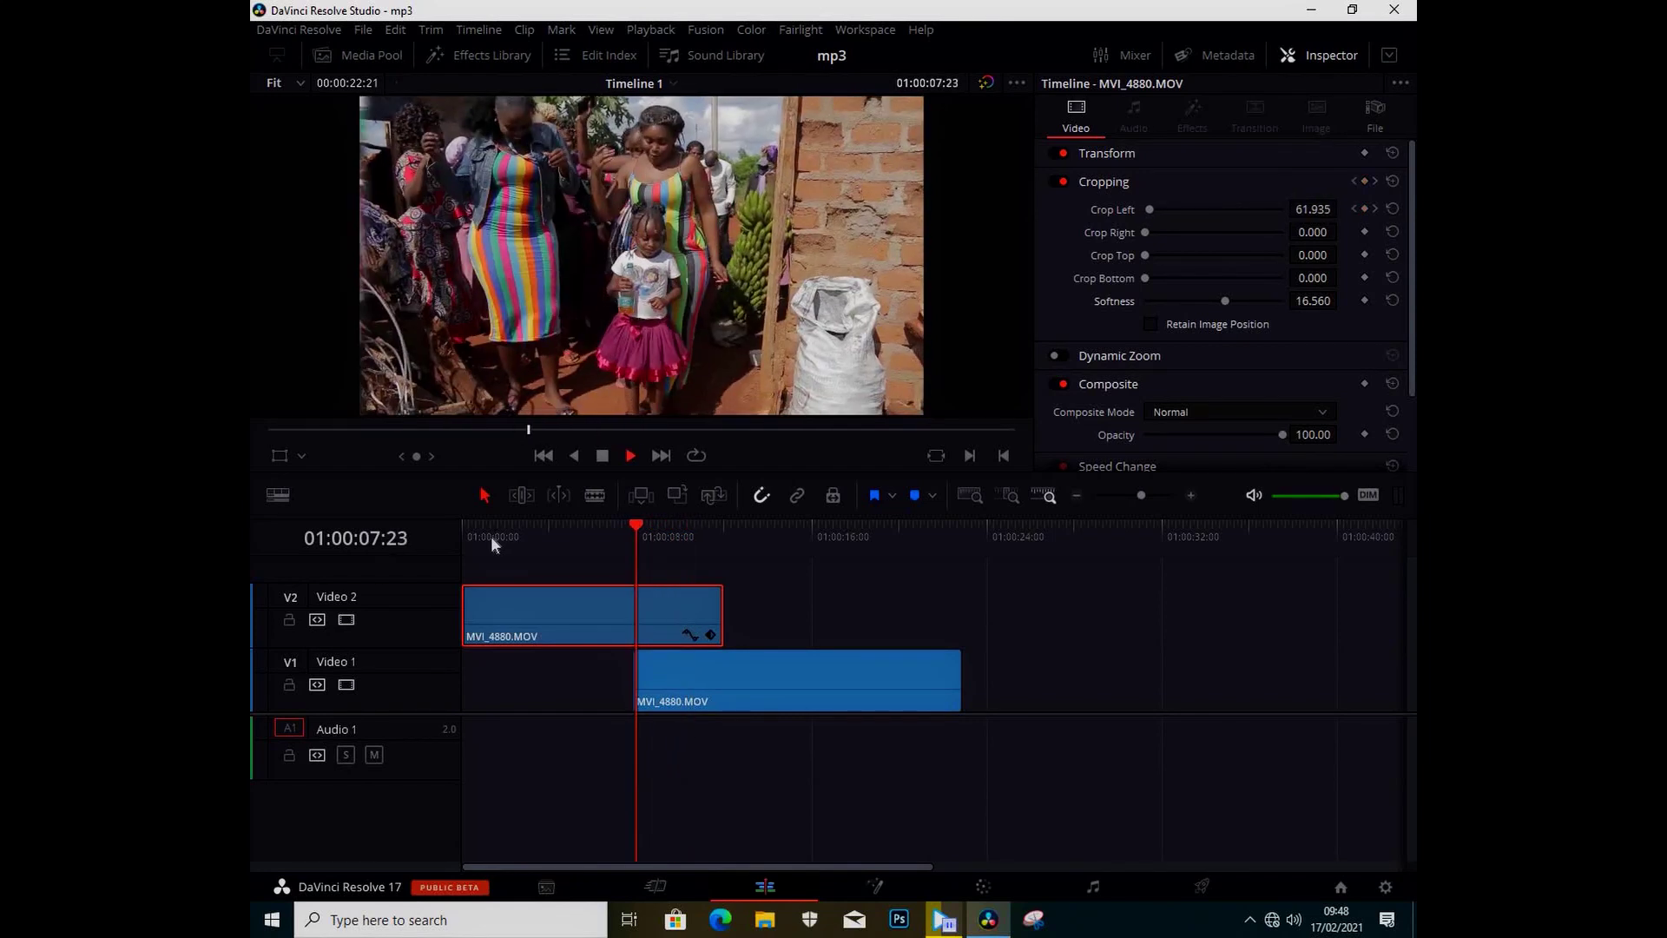
pyautogui.click(492, 535)
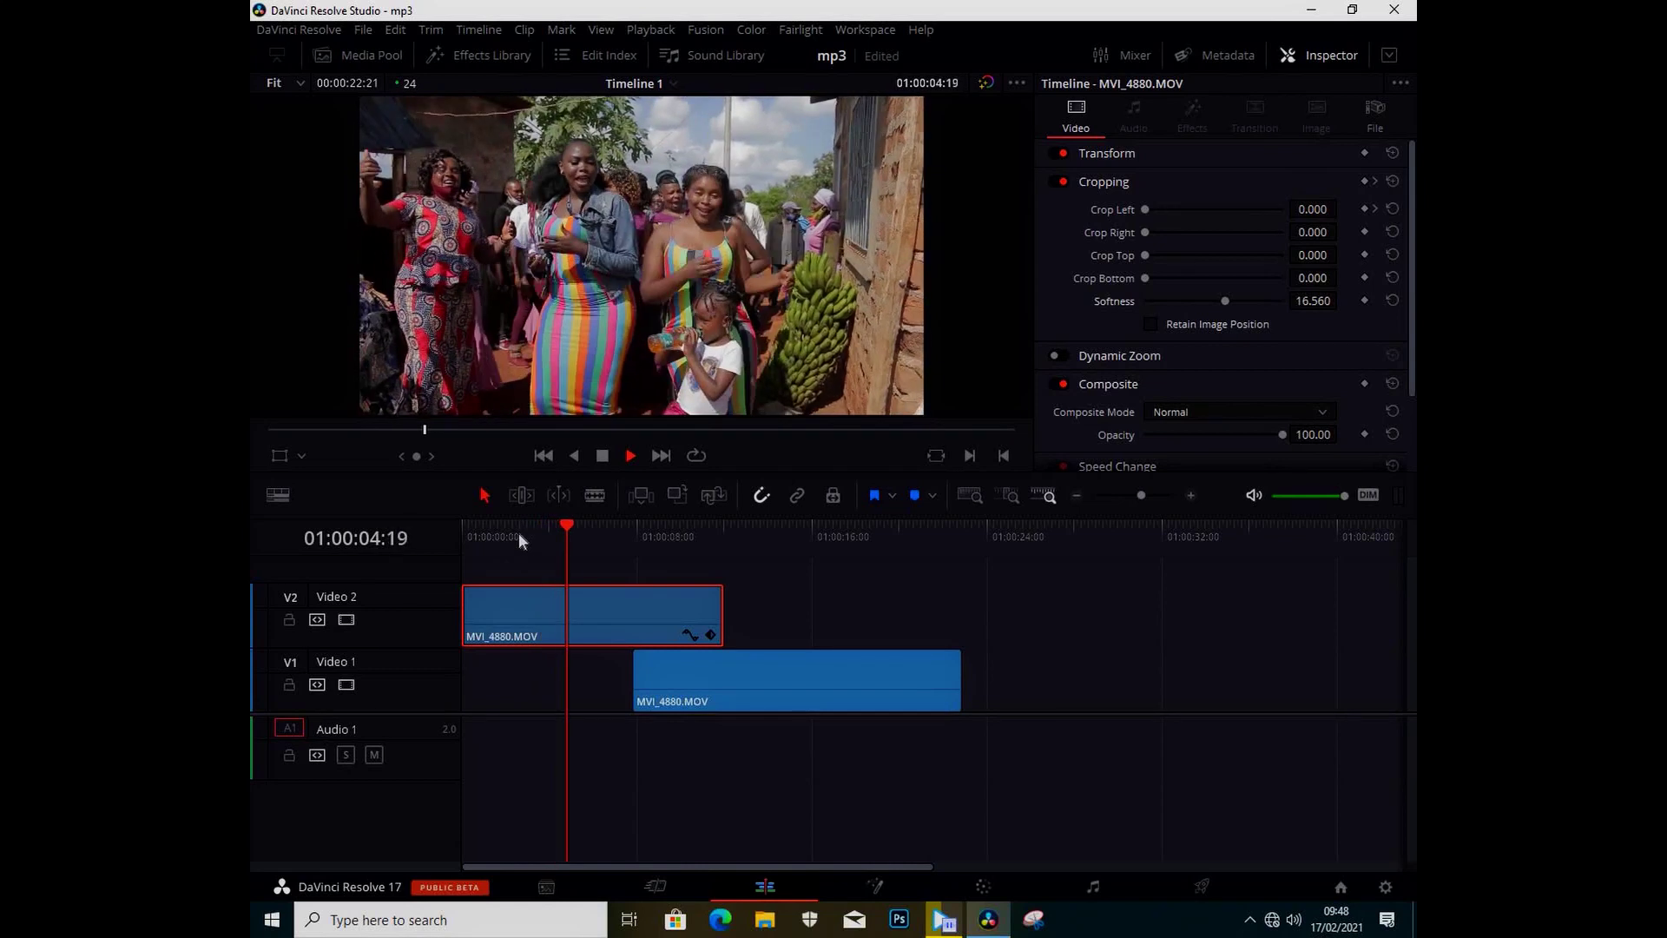
pyautogui.click(612, 521)
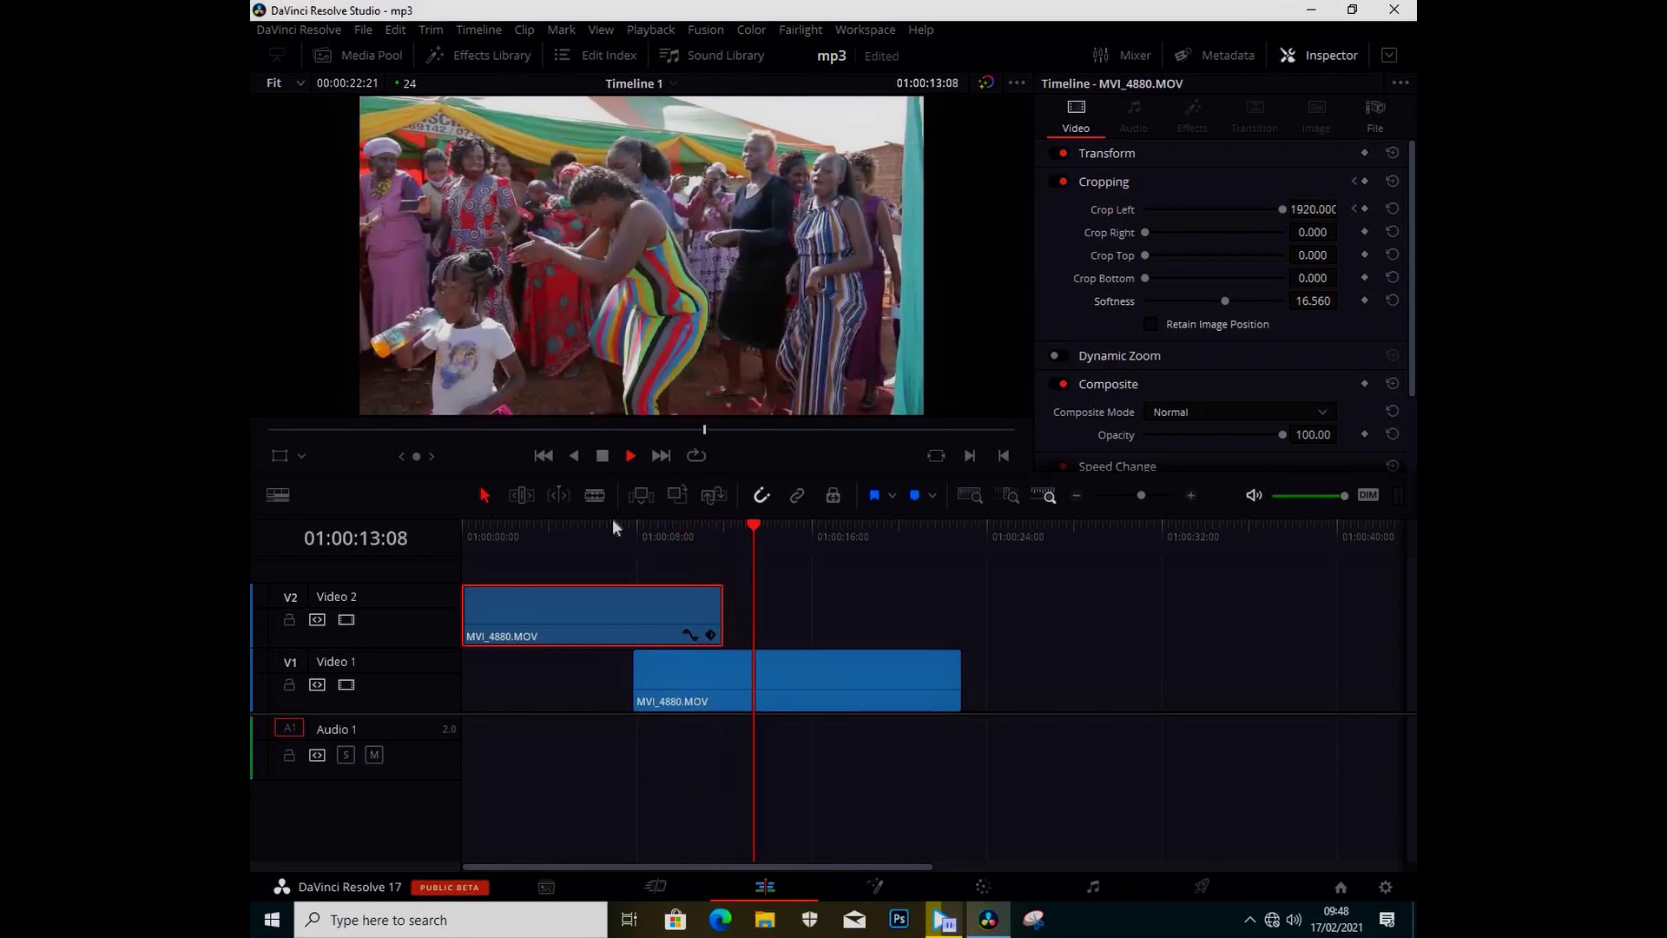
pyautogui.click(639, 522)
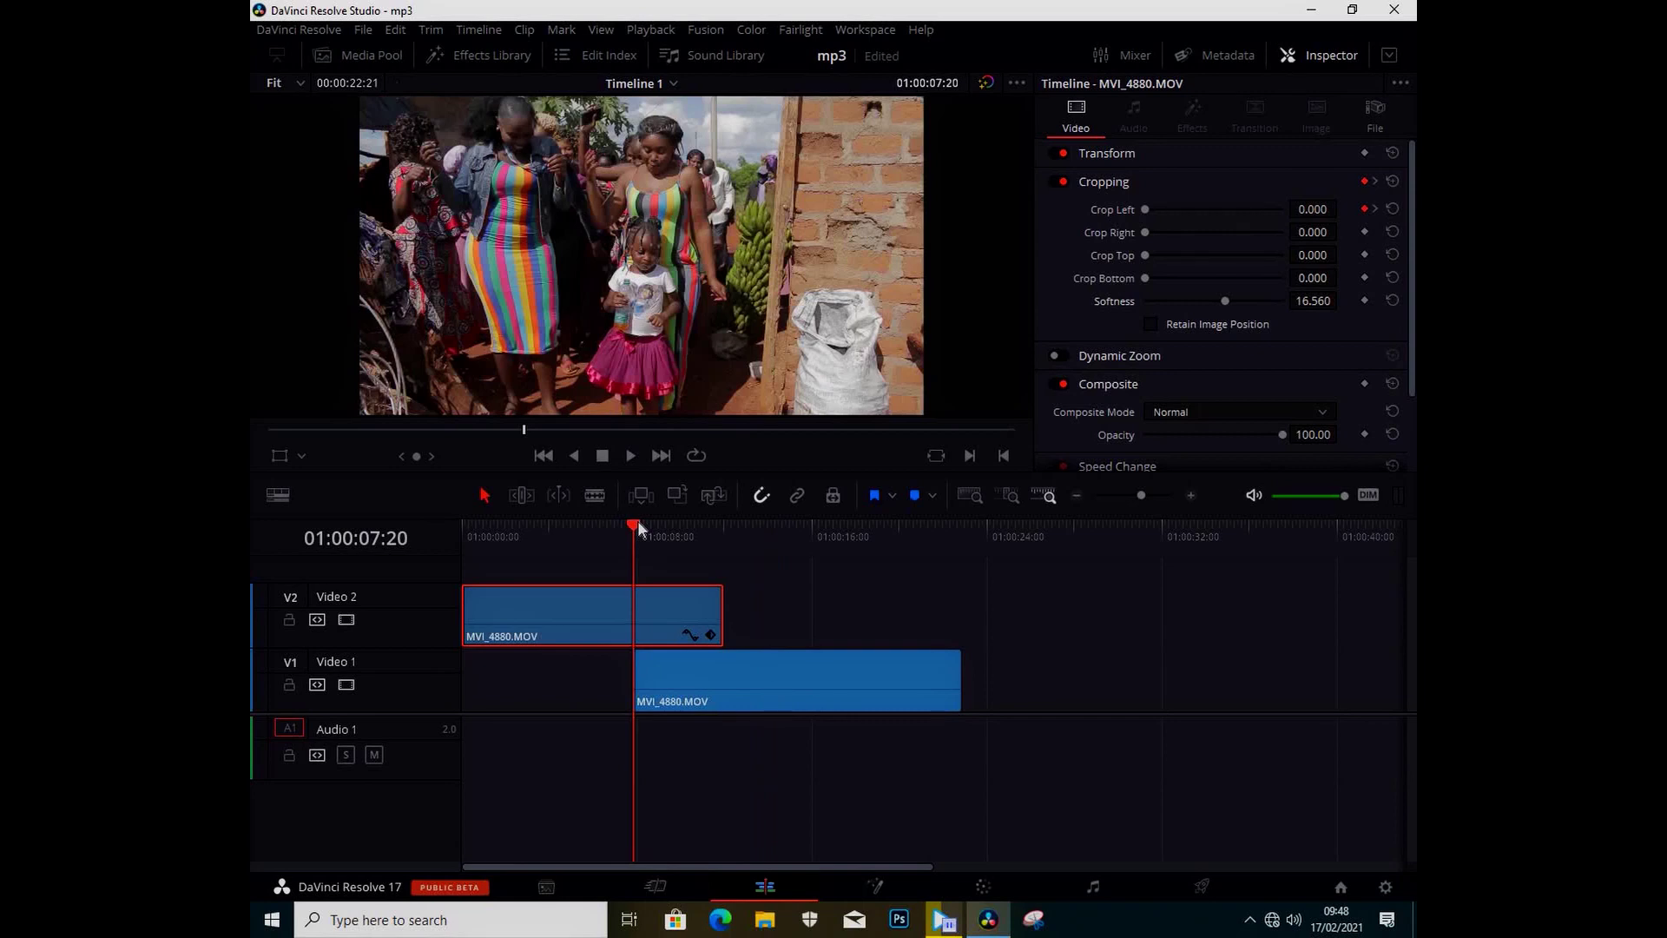
pyautogui.hotkey('ctrl', 'z')
pyautogui.hotkey('ctrl', 'z')
pyautogui.hotkey('ctrl', 'z')
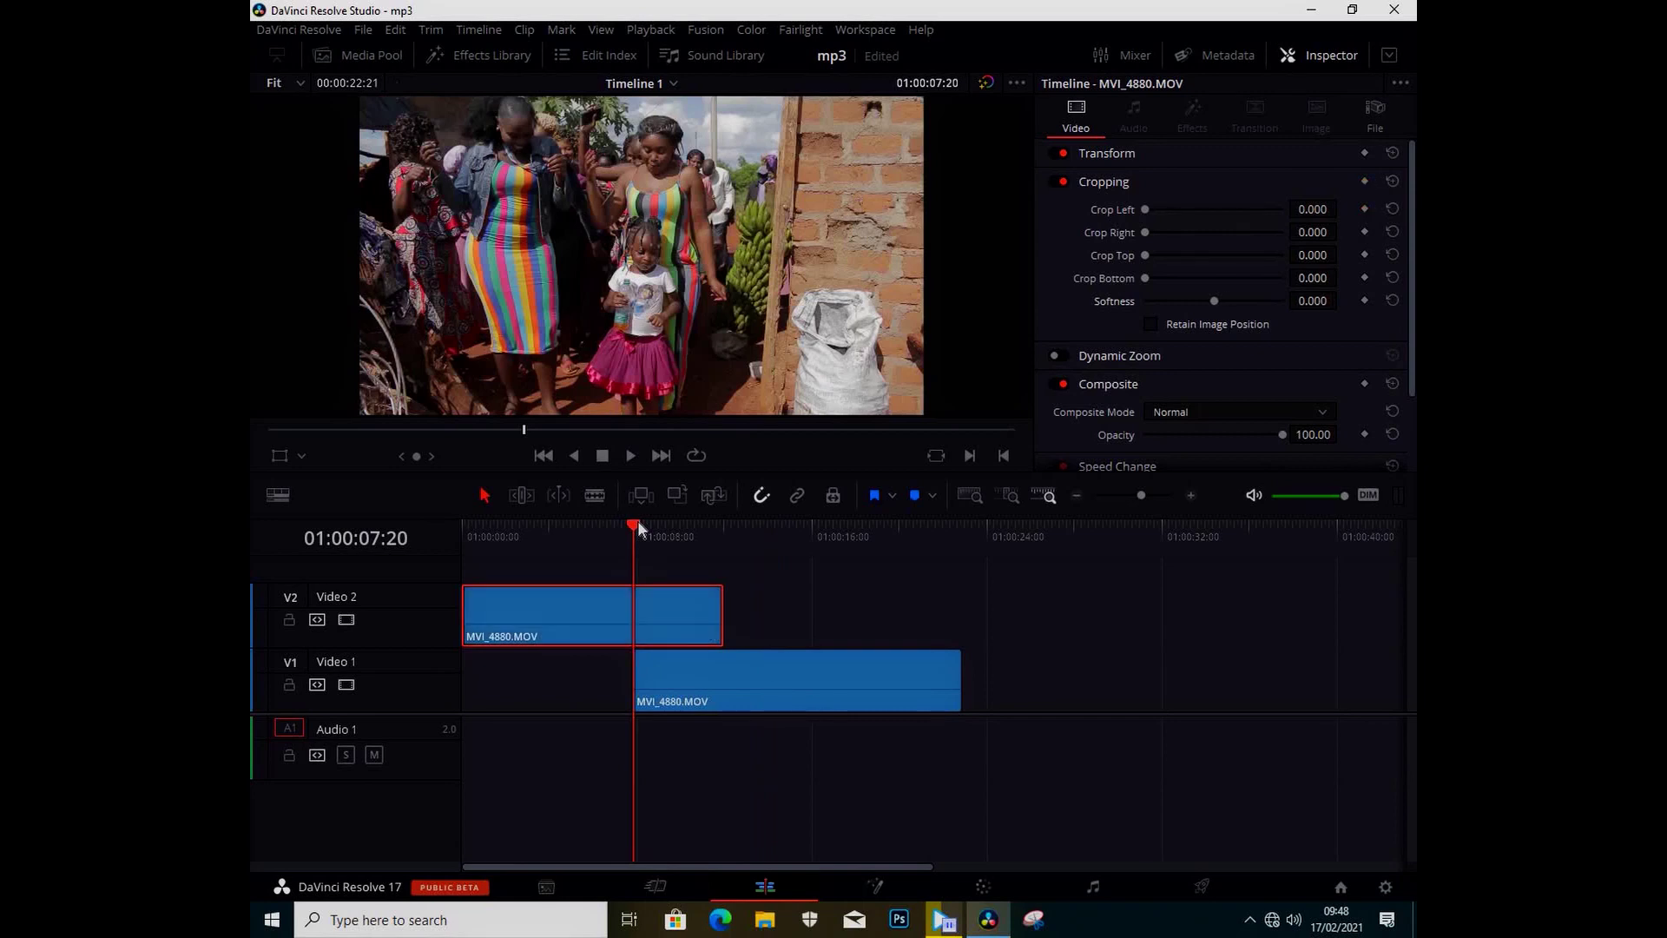
# Save the project, add a starting Crop Right keyframe, and move to 01:00:11:20
pyautogui.hotkey('ctrl', 's')
pyautogui.click(1364, 232)
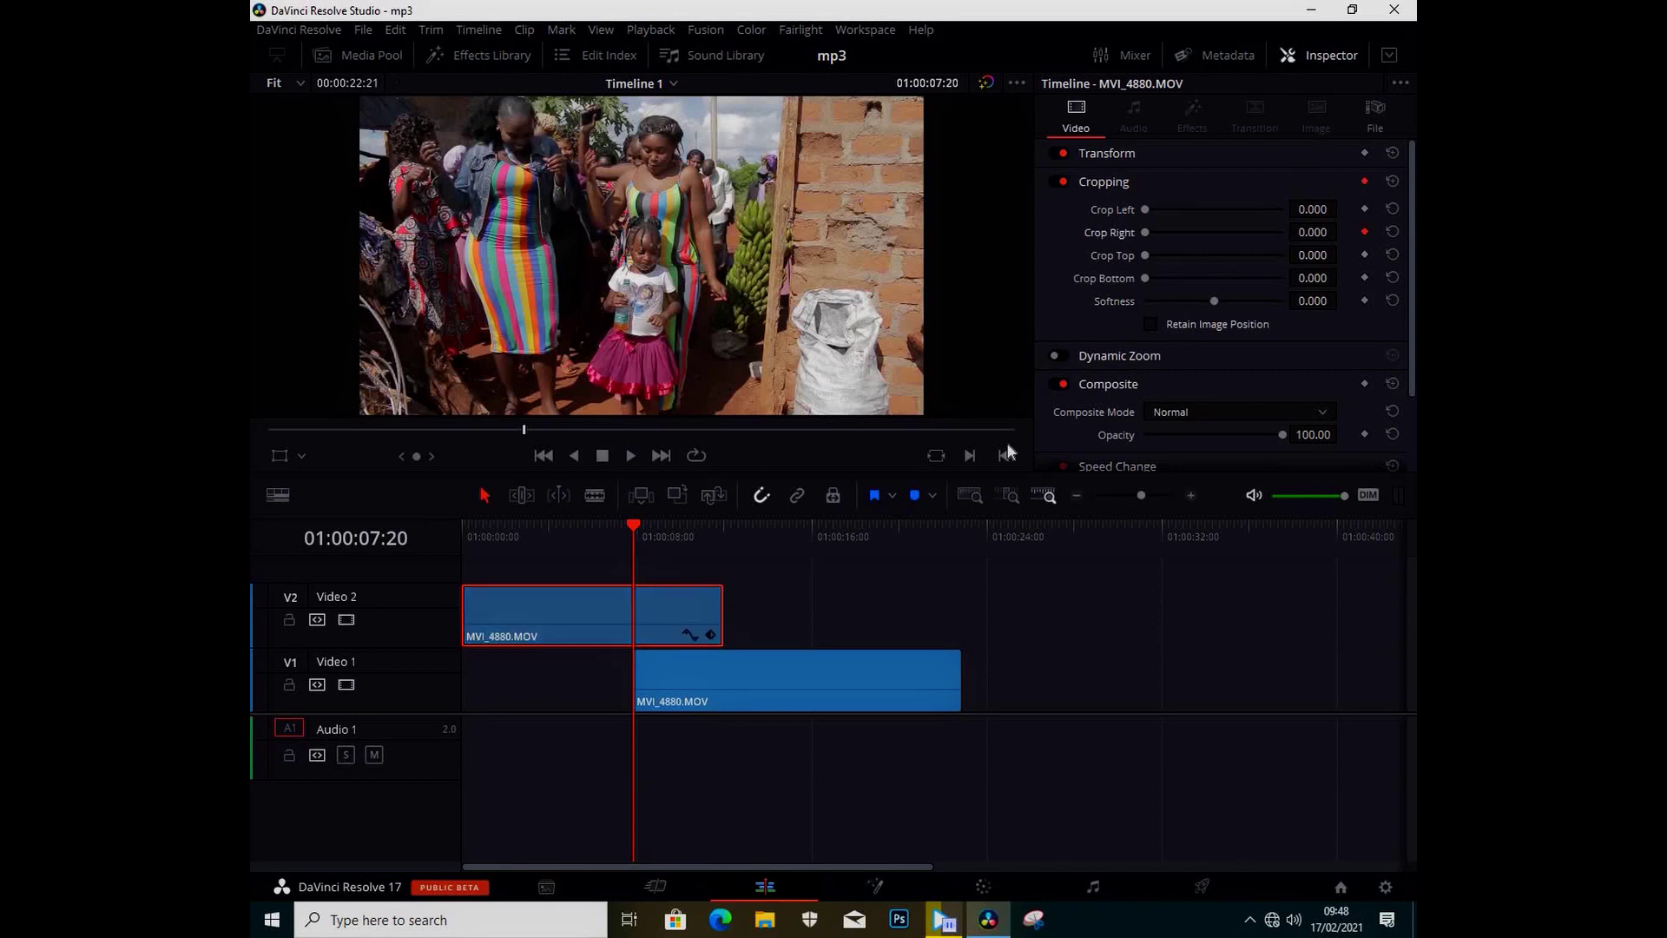
pyautogui.click(714, 531)
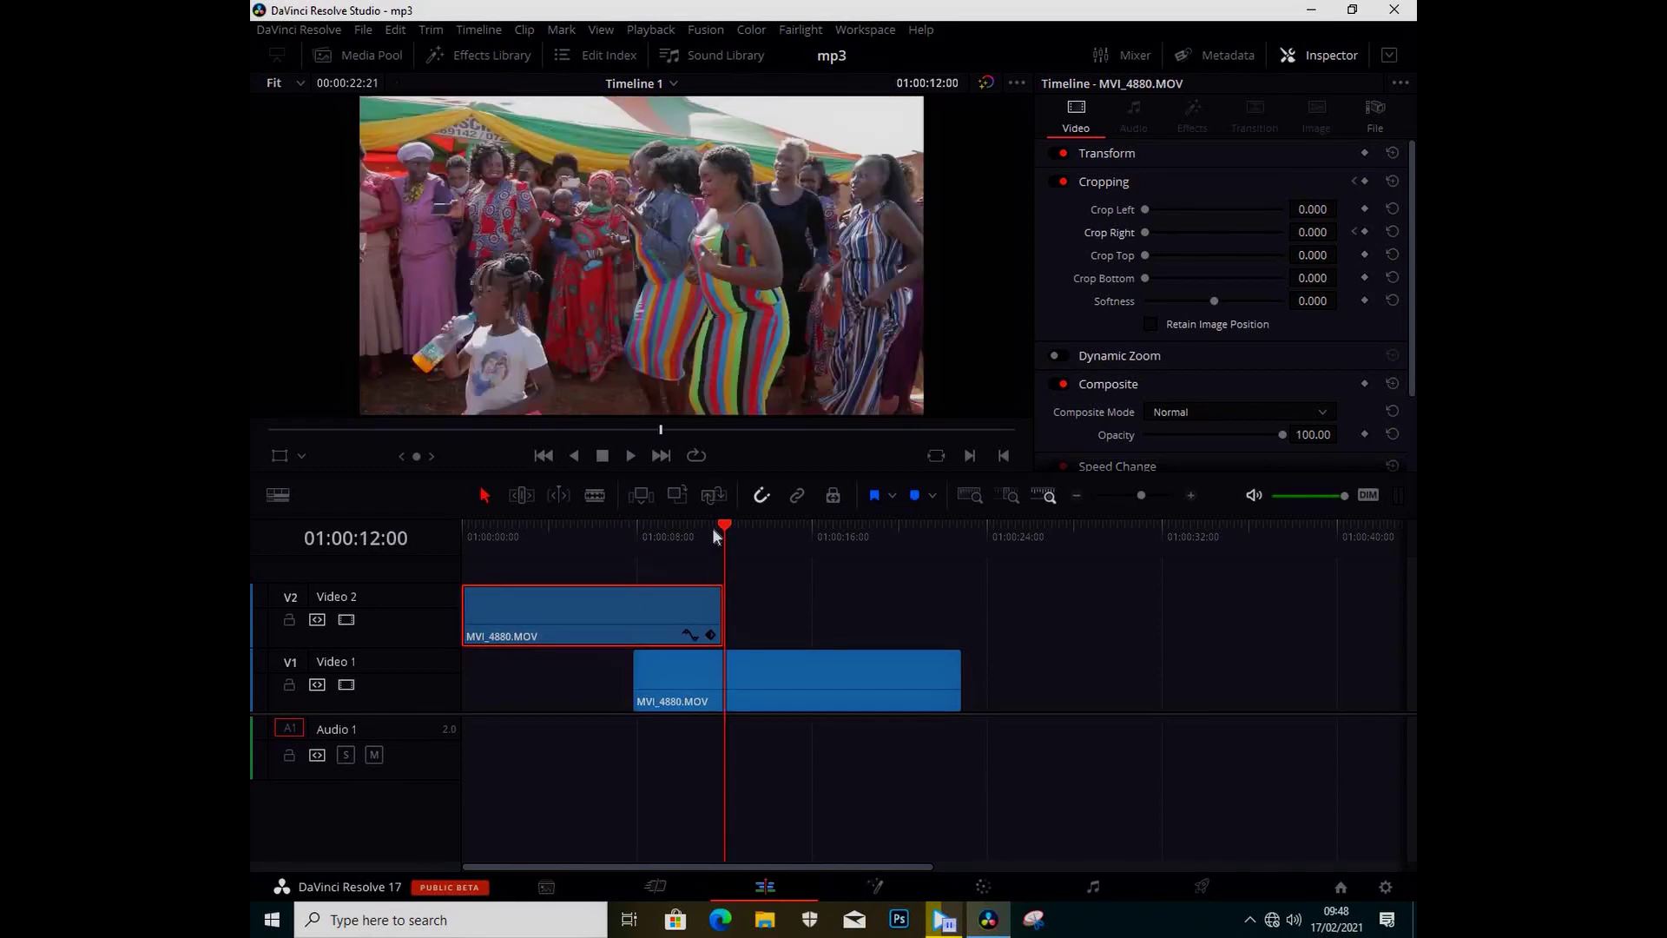
pyautogui.press('Left')
pyautogui.press('Left')
pyautogui.press('Left')
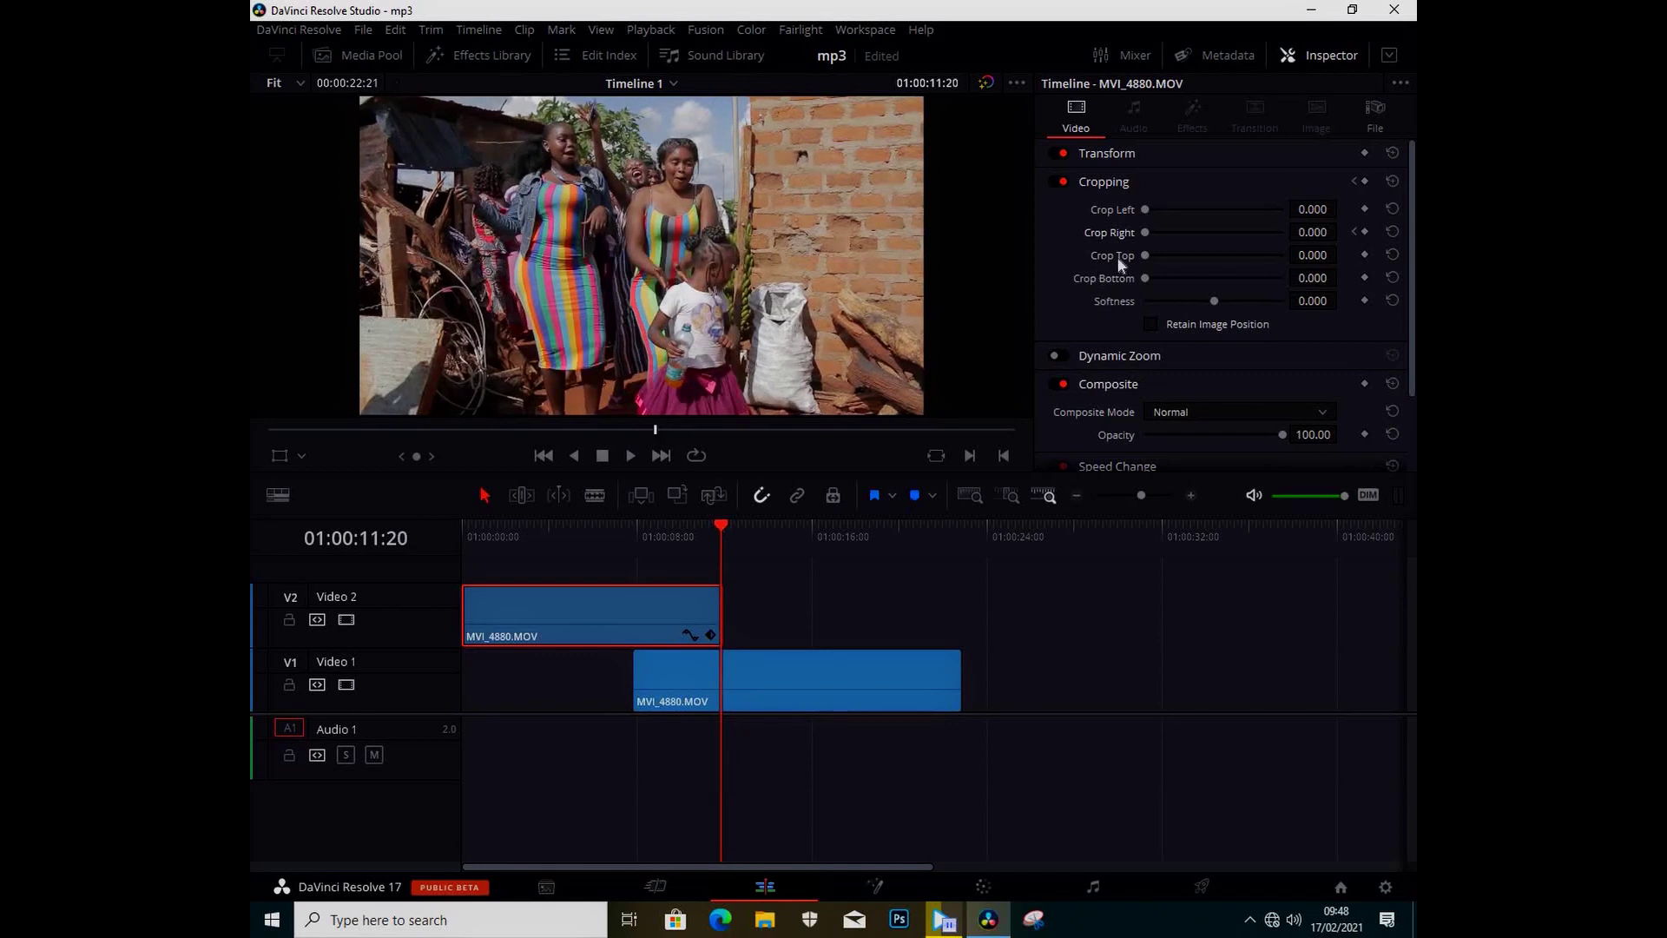
# Set Crop Right to 1920 with Softness 15.230, then check the wipe partway through
pyautogui.moveTo(1147, 235); pyautogui.dragTo(1301, 254)
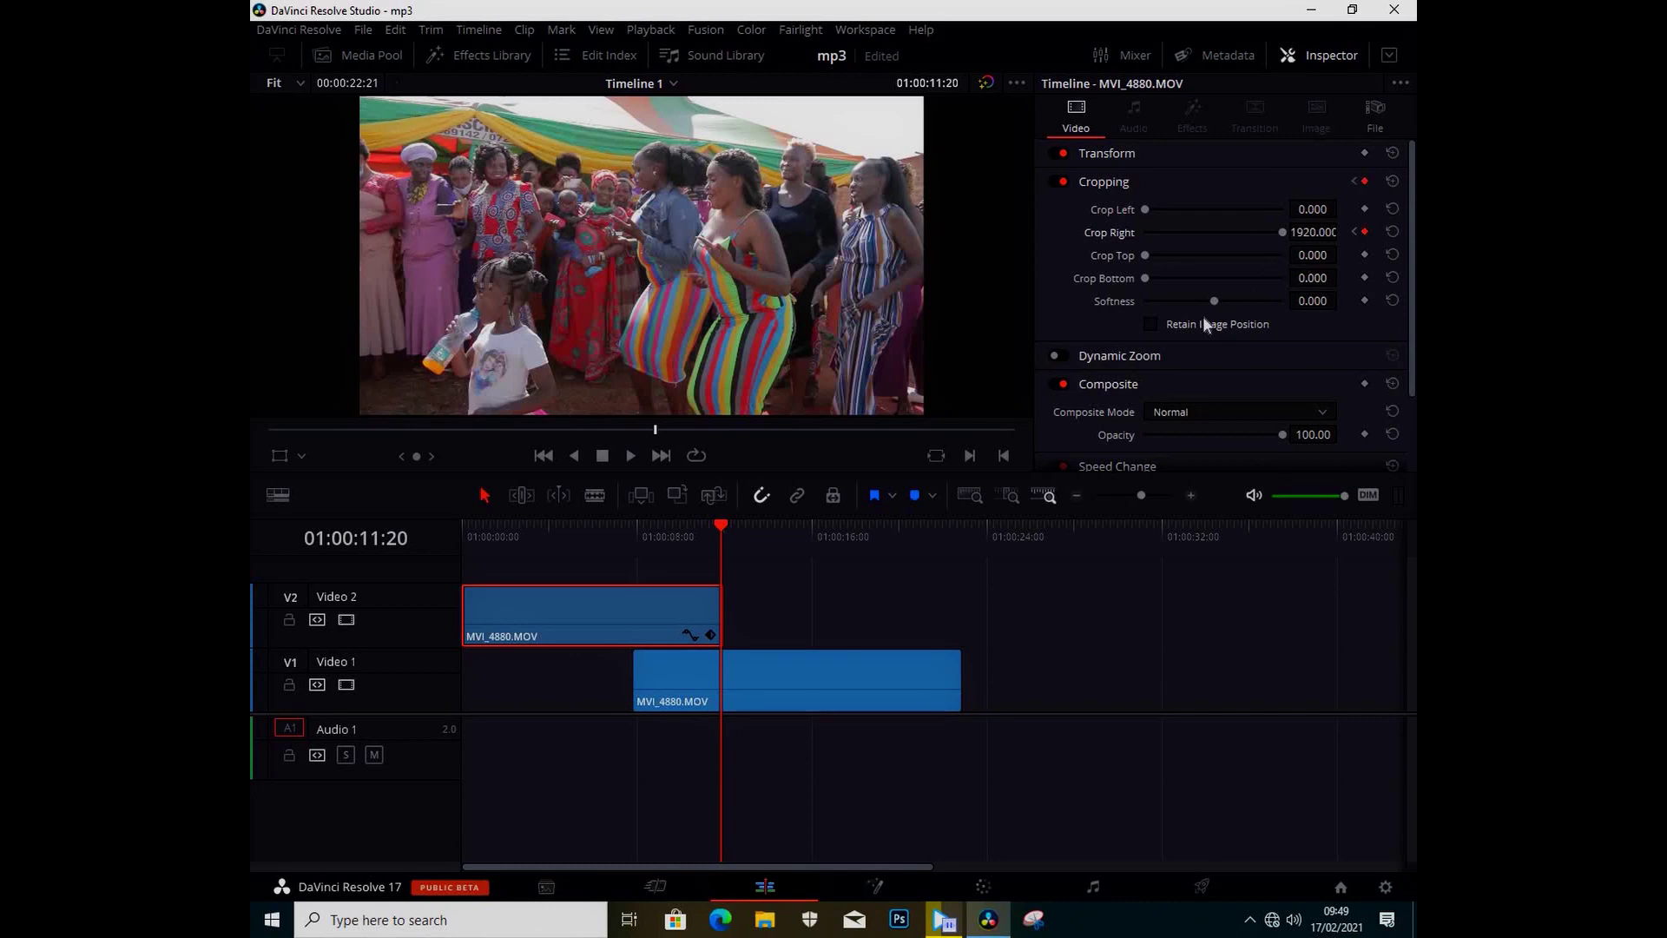
pyautogui.moveTo(1213, 302); pyautogui.dragTo(1225, 301)
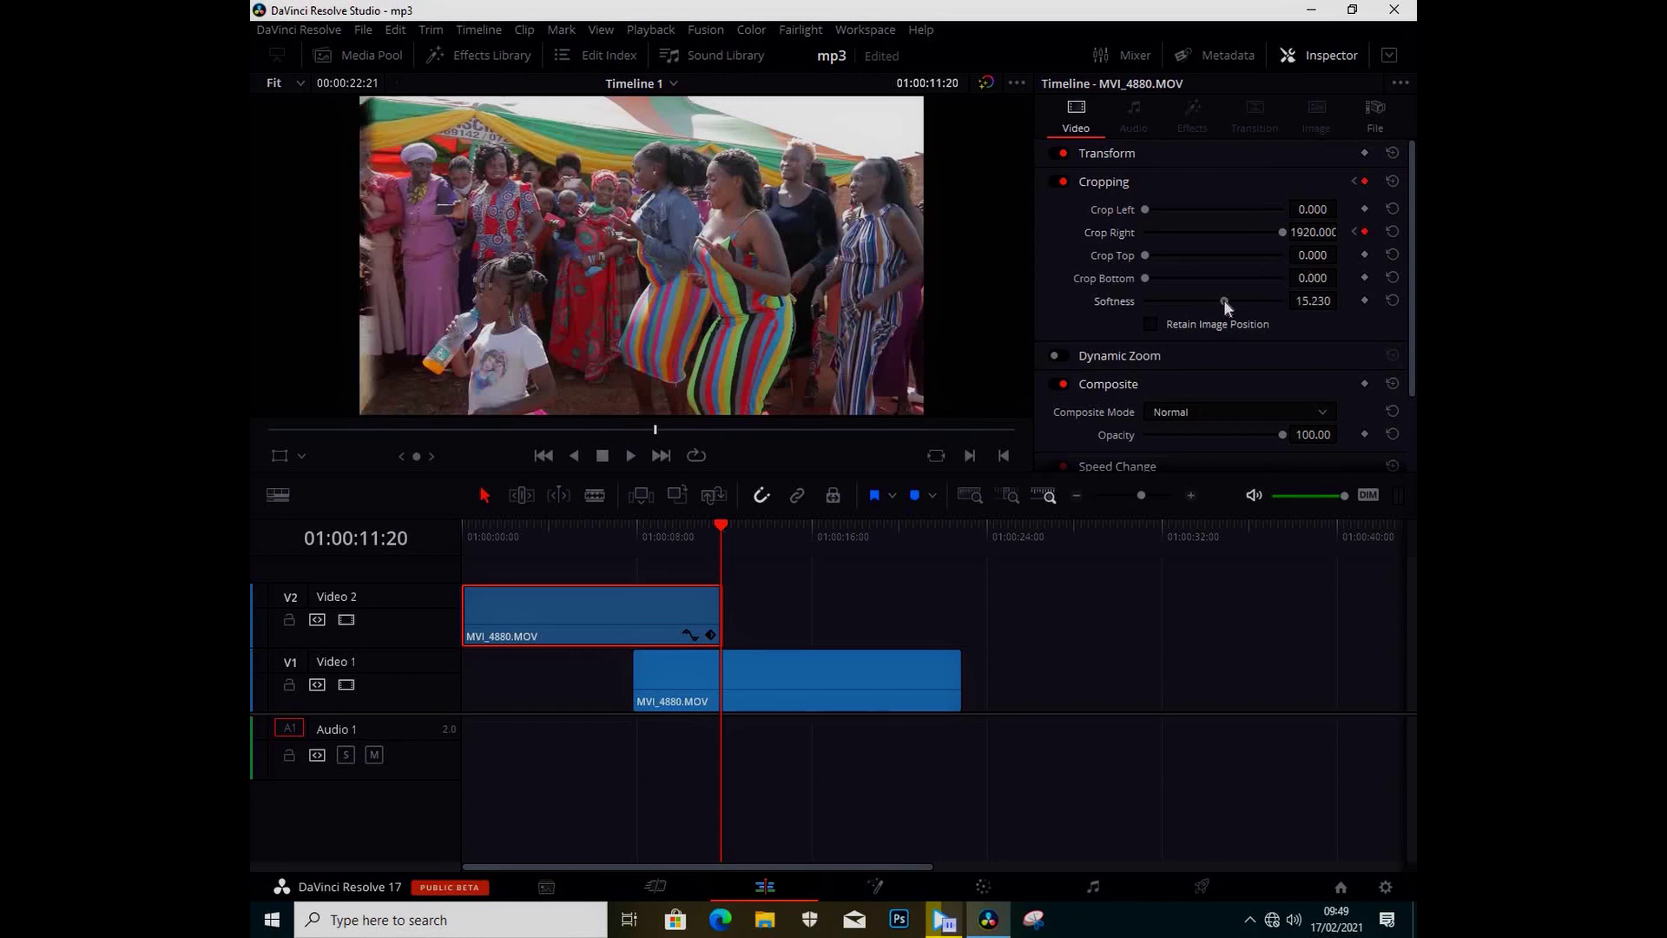
pyautogui.click(699, 530)
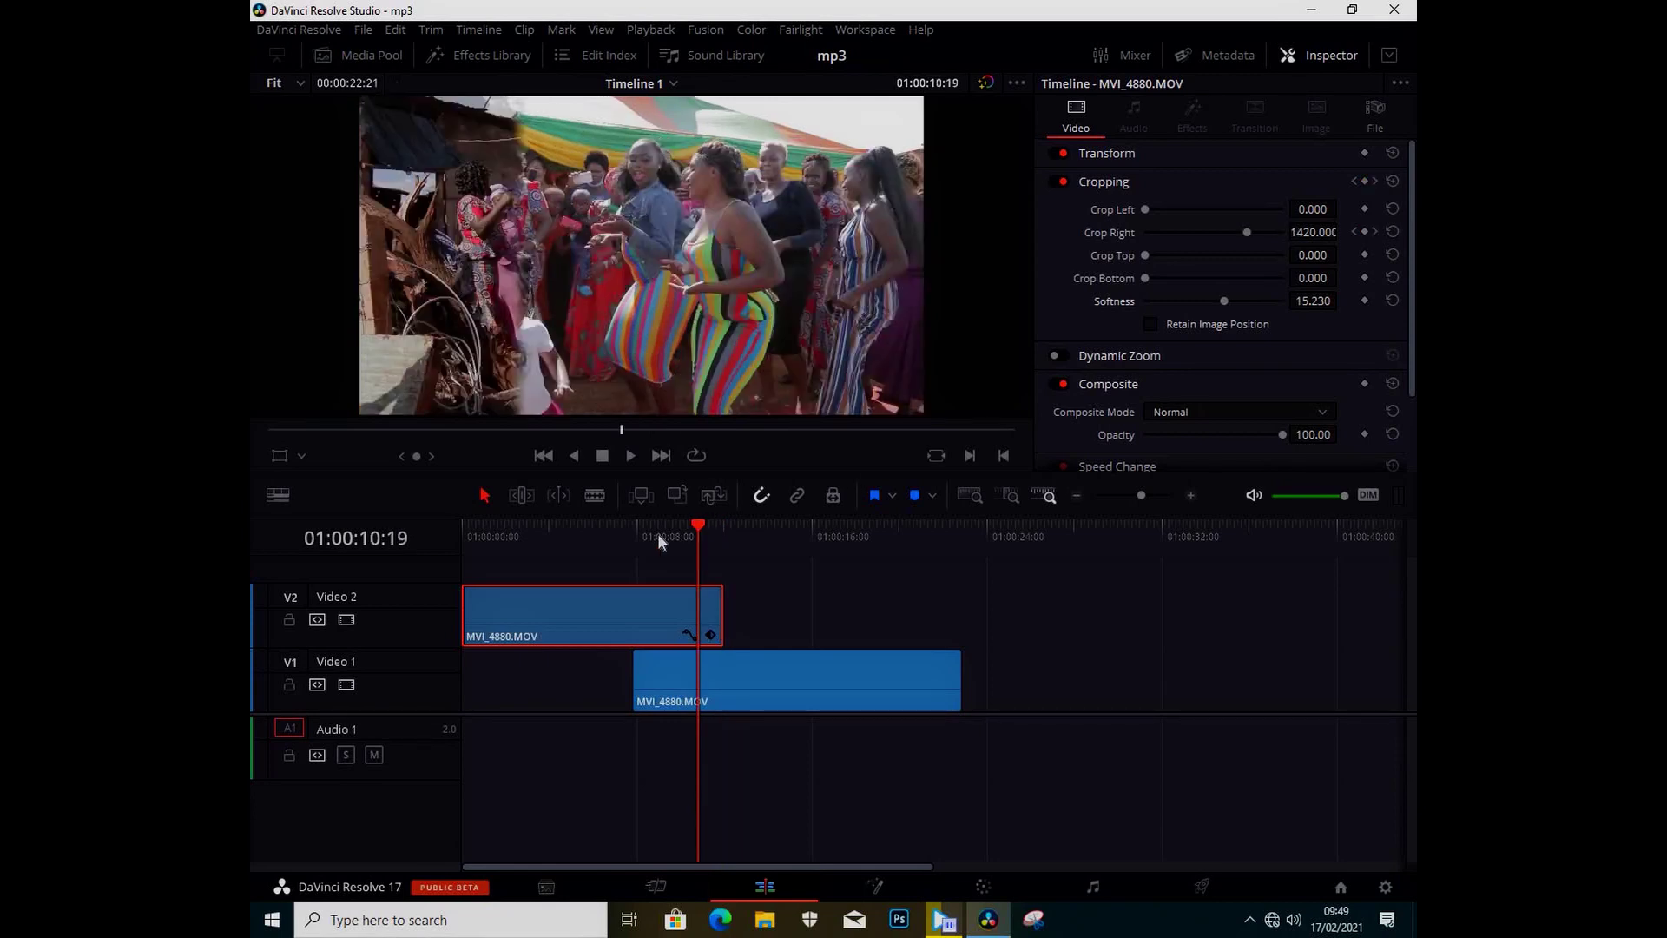
# Play and scrub through the right-side wipe, then undo to remove its Crop Right keyframes and softness
pyautogui.click(597, 534)
pyautogui.press('space')
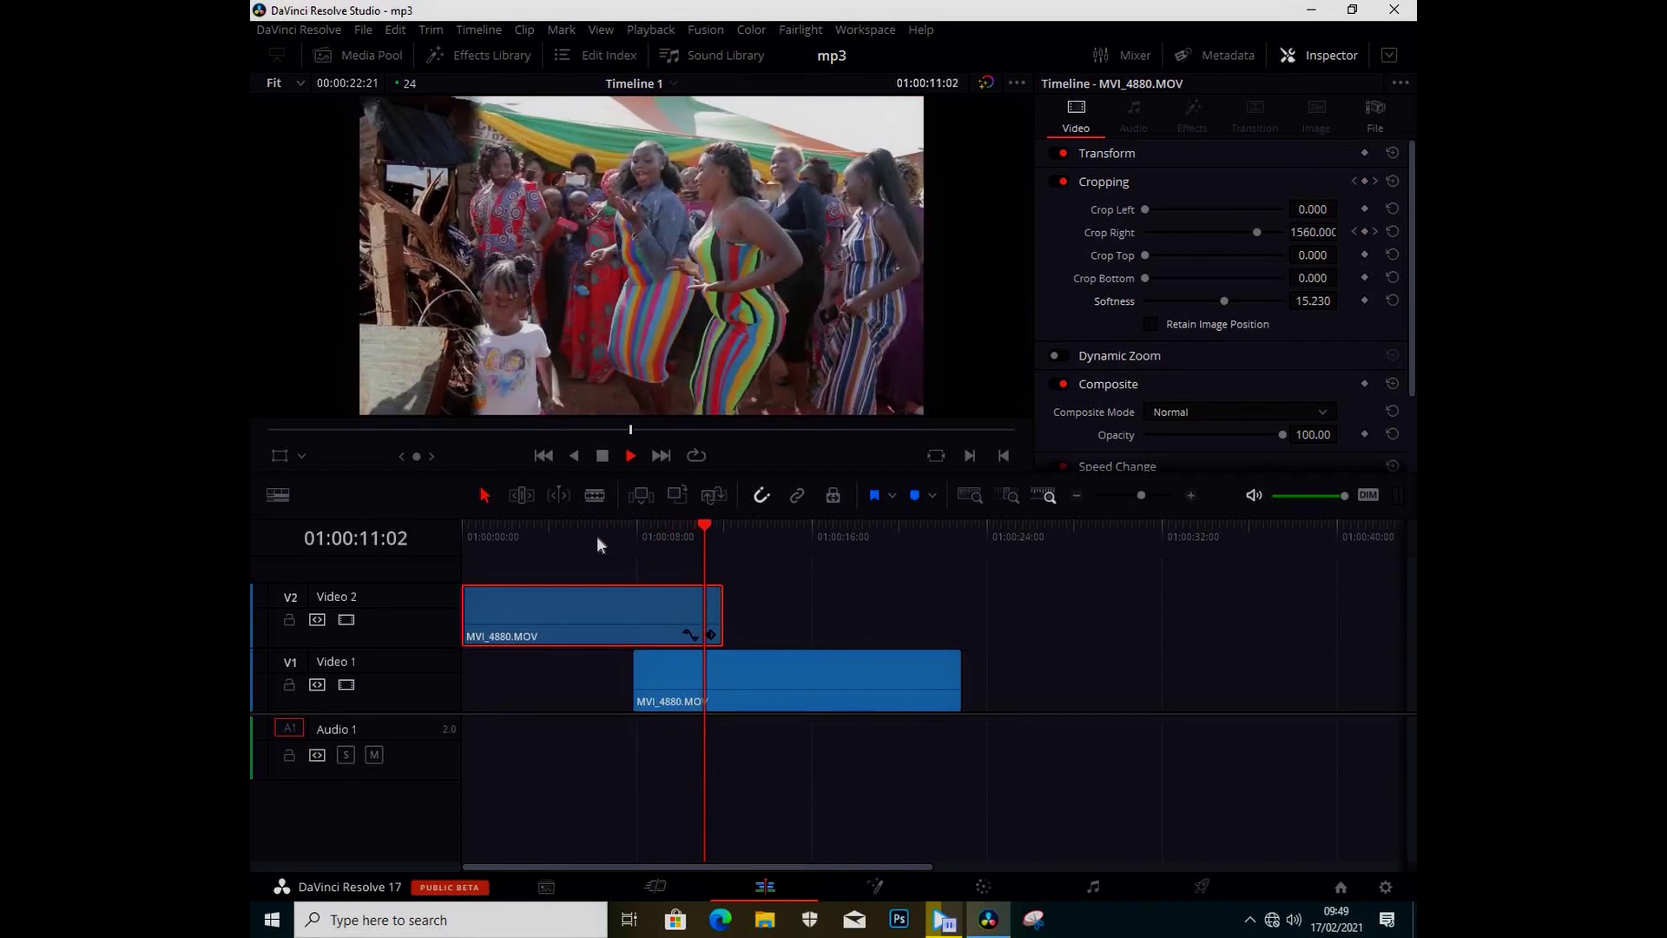
pyautogui.press('space')
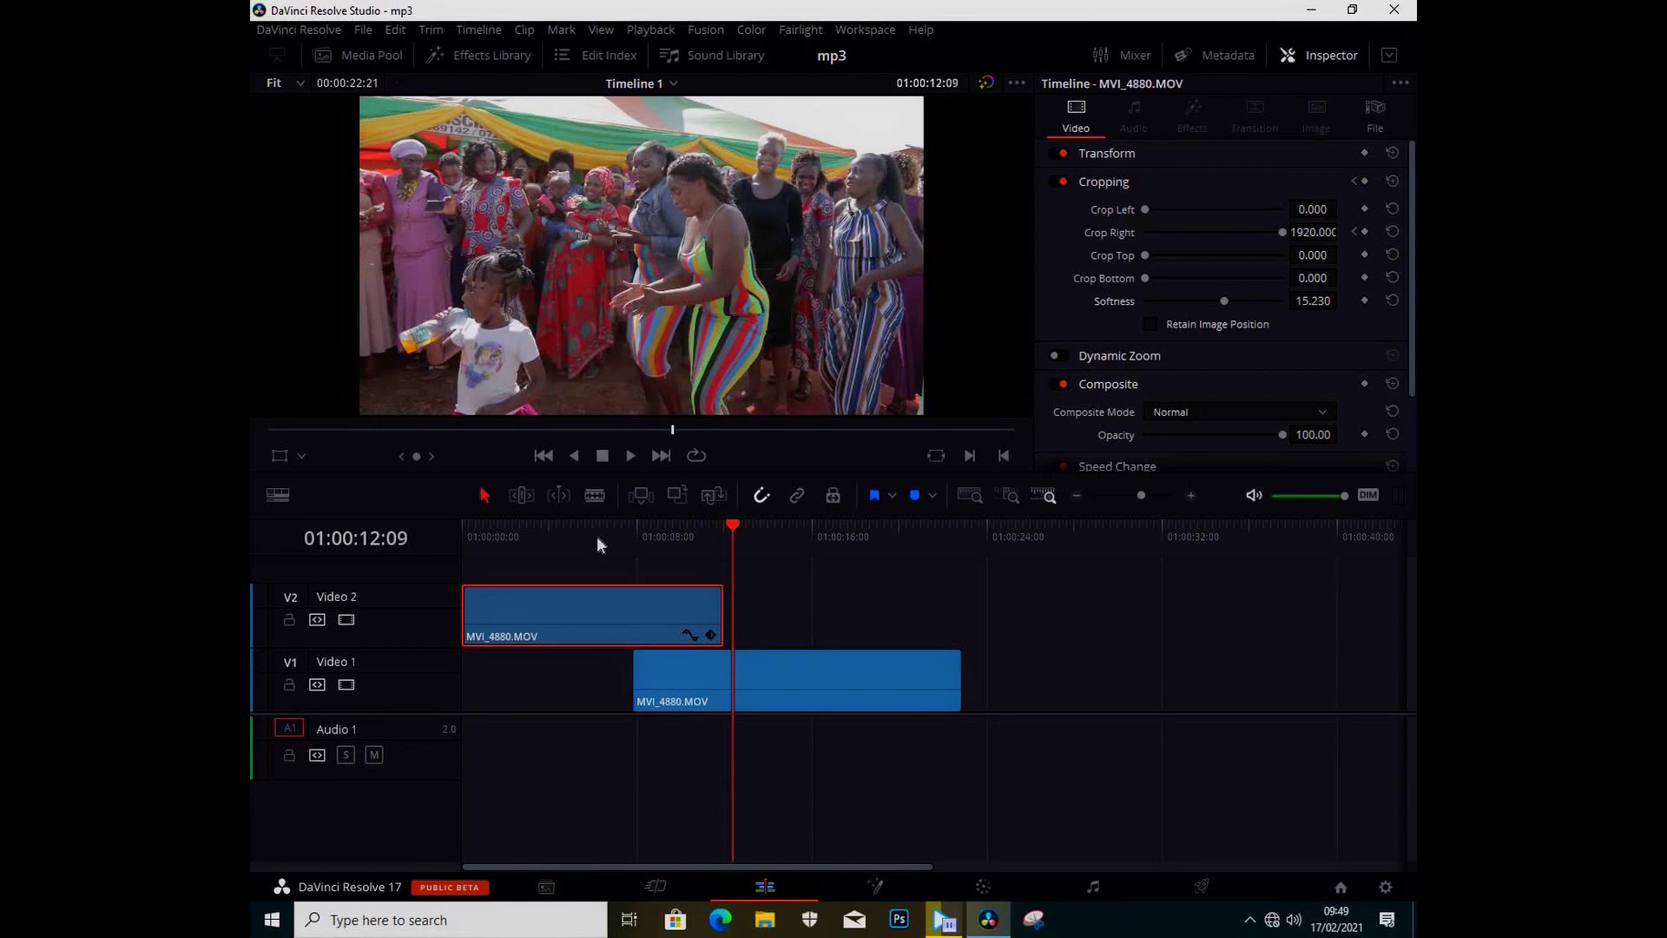
pyautogui.click(669, 519)
pyautogui.click(654, 530)
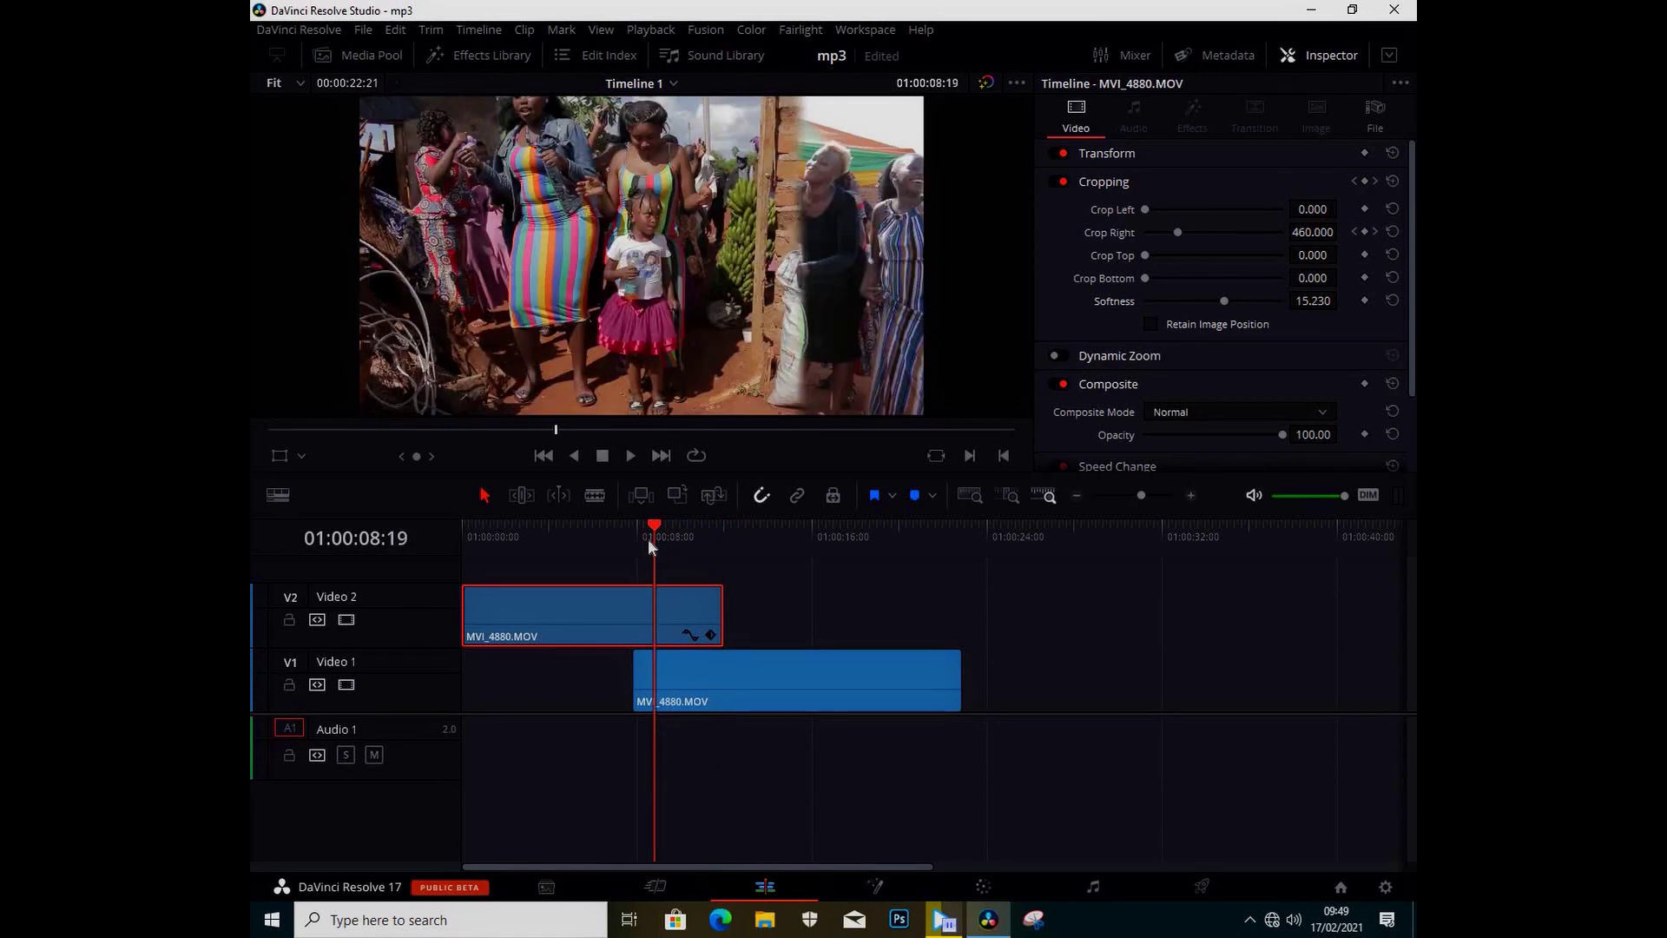
pyautogui.click(647, 540)
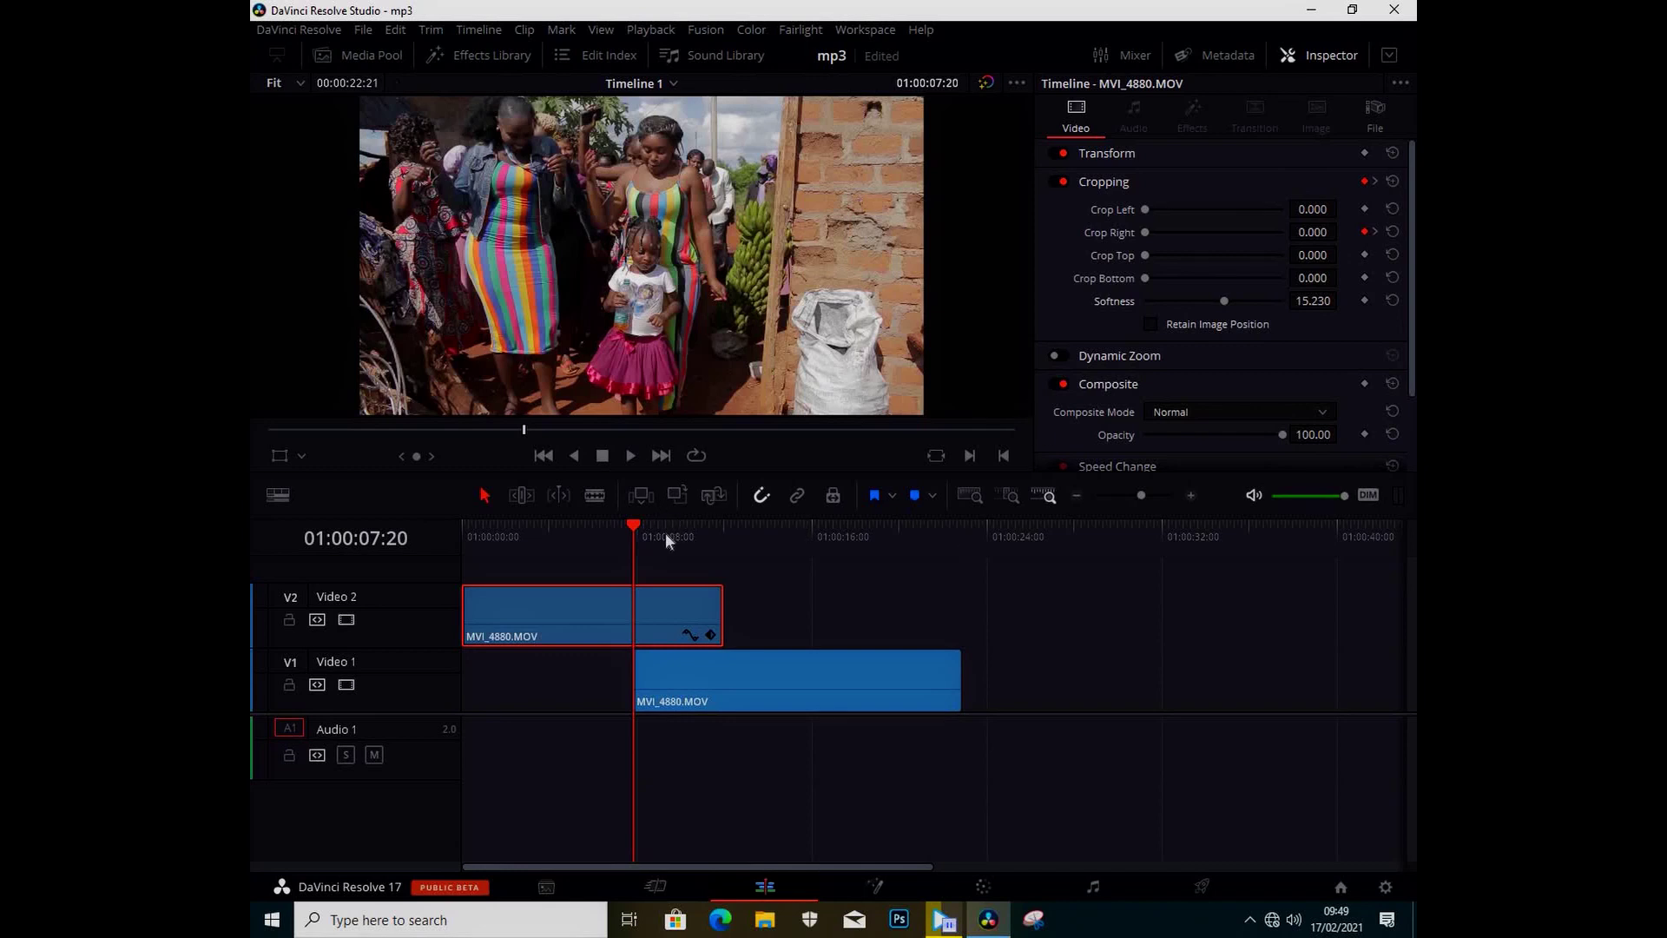
pyautogui.hotkey('ctrl', 'z')
pyautogui.hotkey('ctrl', 'z')
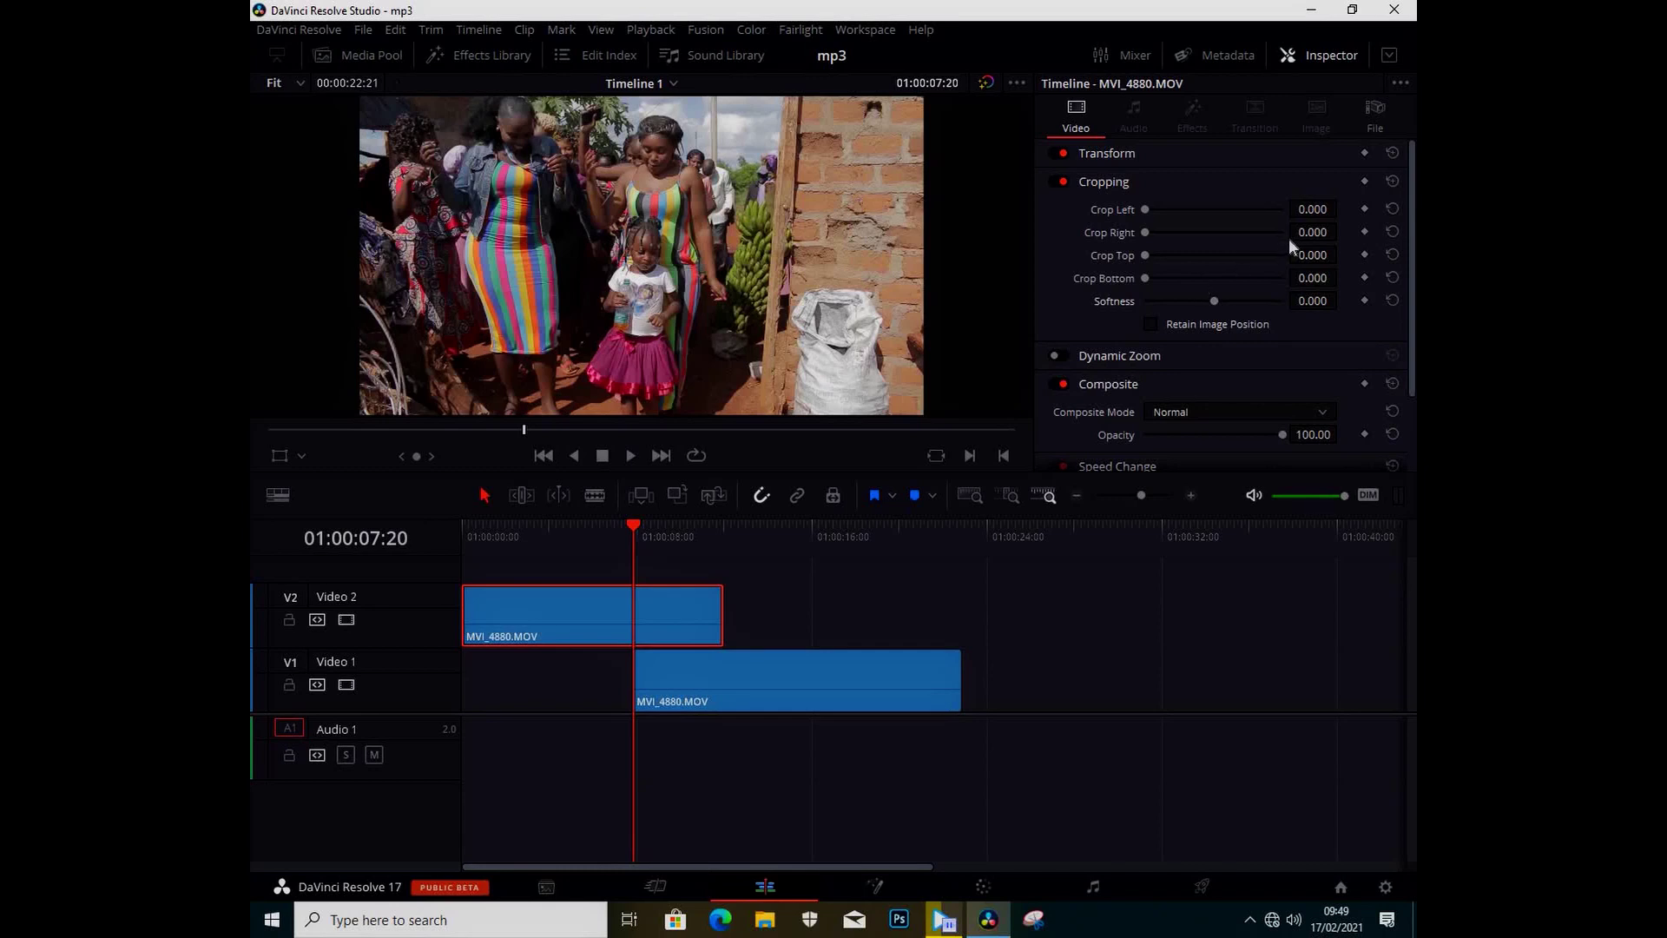
# Keyframe Crop Top from 0 at 01:00:07:20 to 1080 at 01:00:11:15, then play the top wipe
pyautogui.click(1365, 252)
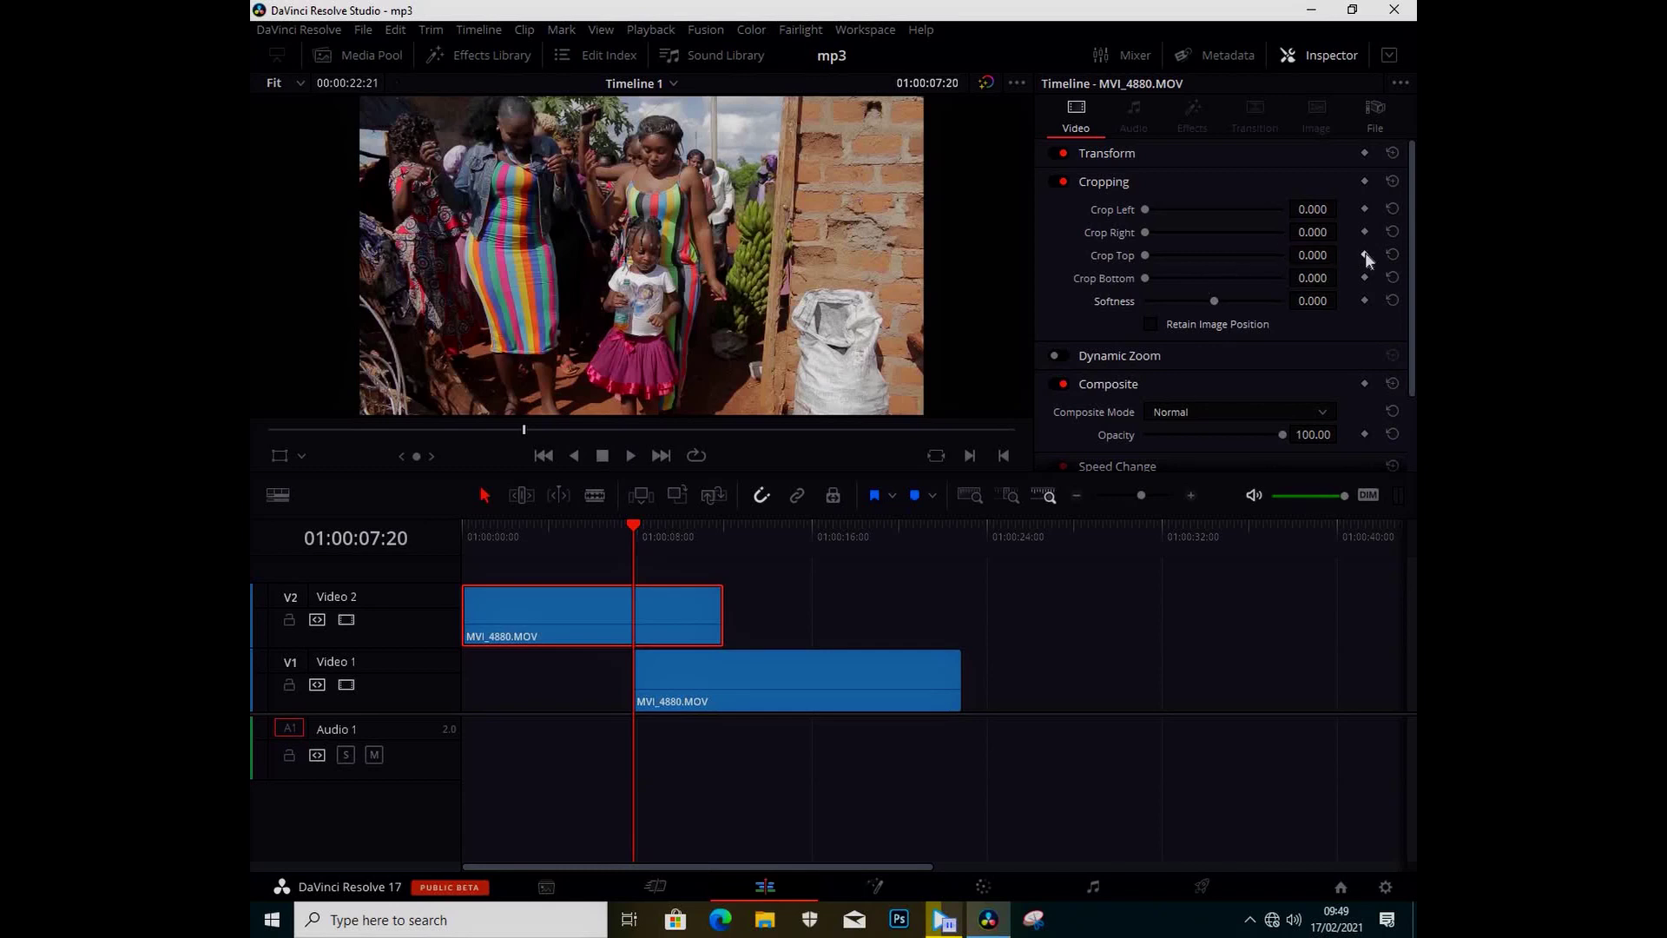
pyautogui.click(707, 532)
pyautogui.press('Right')
pyautogui.press('Right')
pyautogui.press('Right')
pyautogui.press('Right')
pyautogui.press('Right')
pyautogui.press('Right')
pyautogui.press('Right')
pyautogui.press('Right')
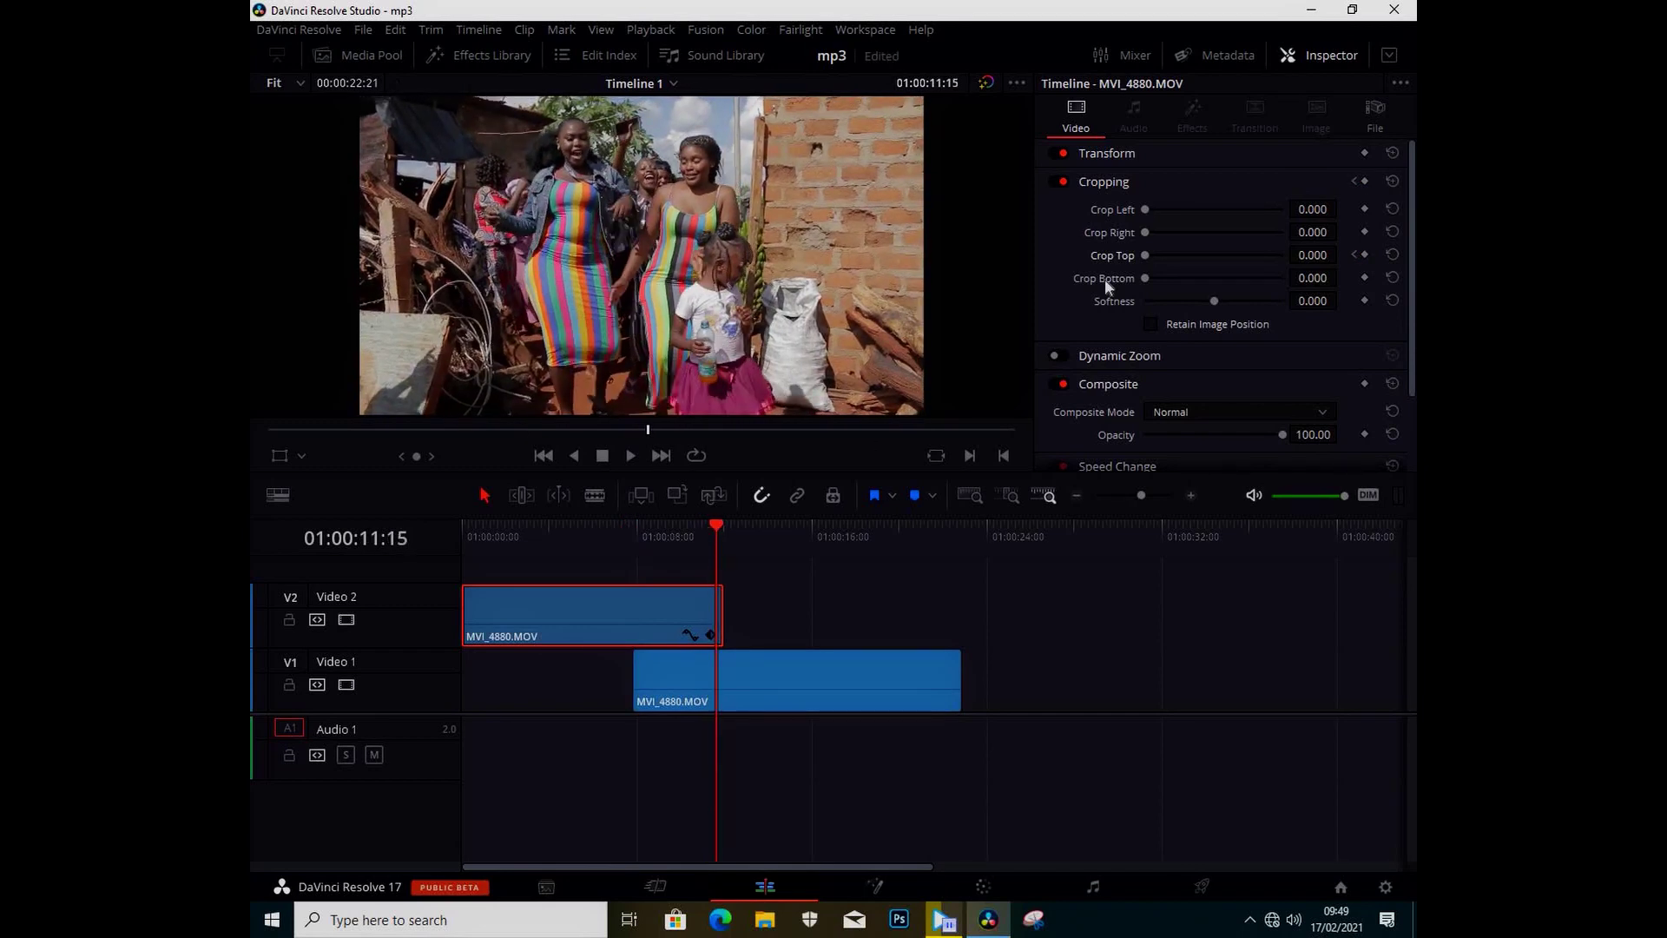
pyautogui.moveTo(1143, 256); pyautogui.dragTo(1225, 309)
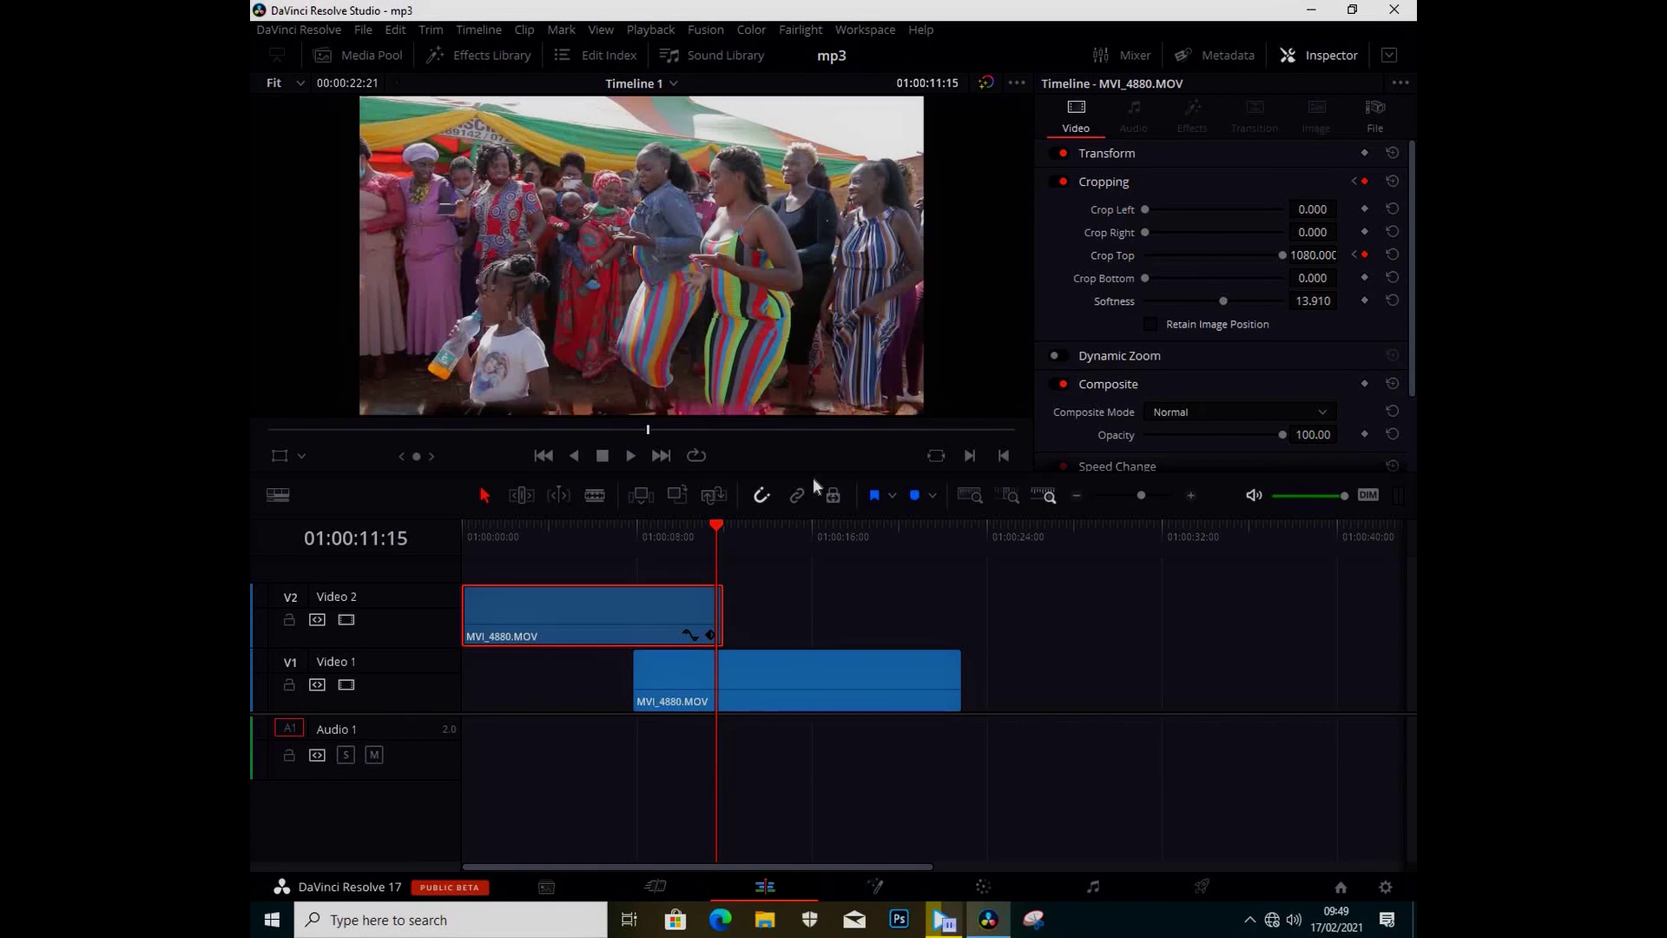
pyautogui.click(641, 535)
pyautogui.press('space')
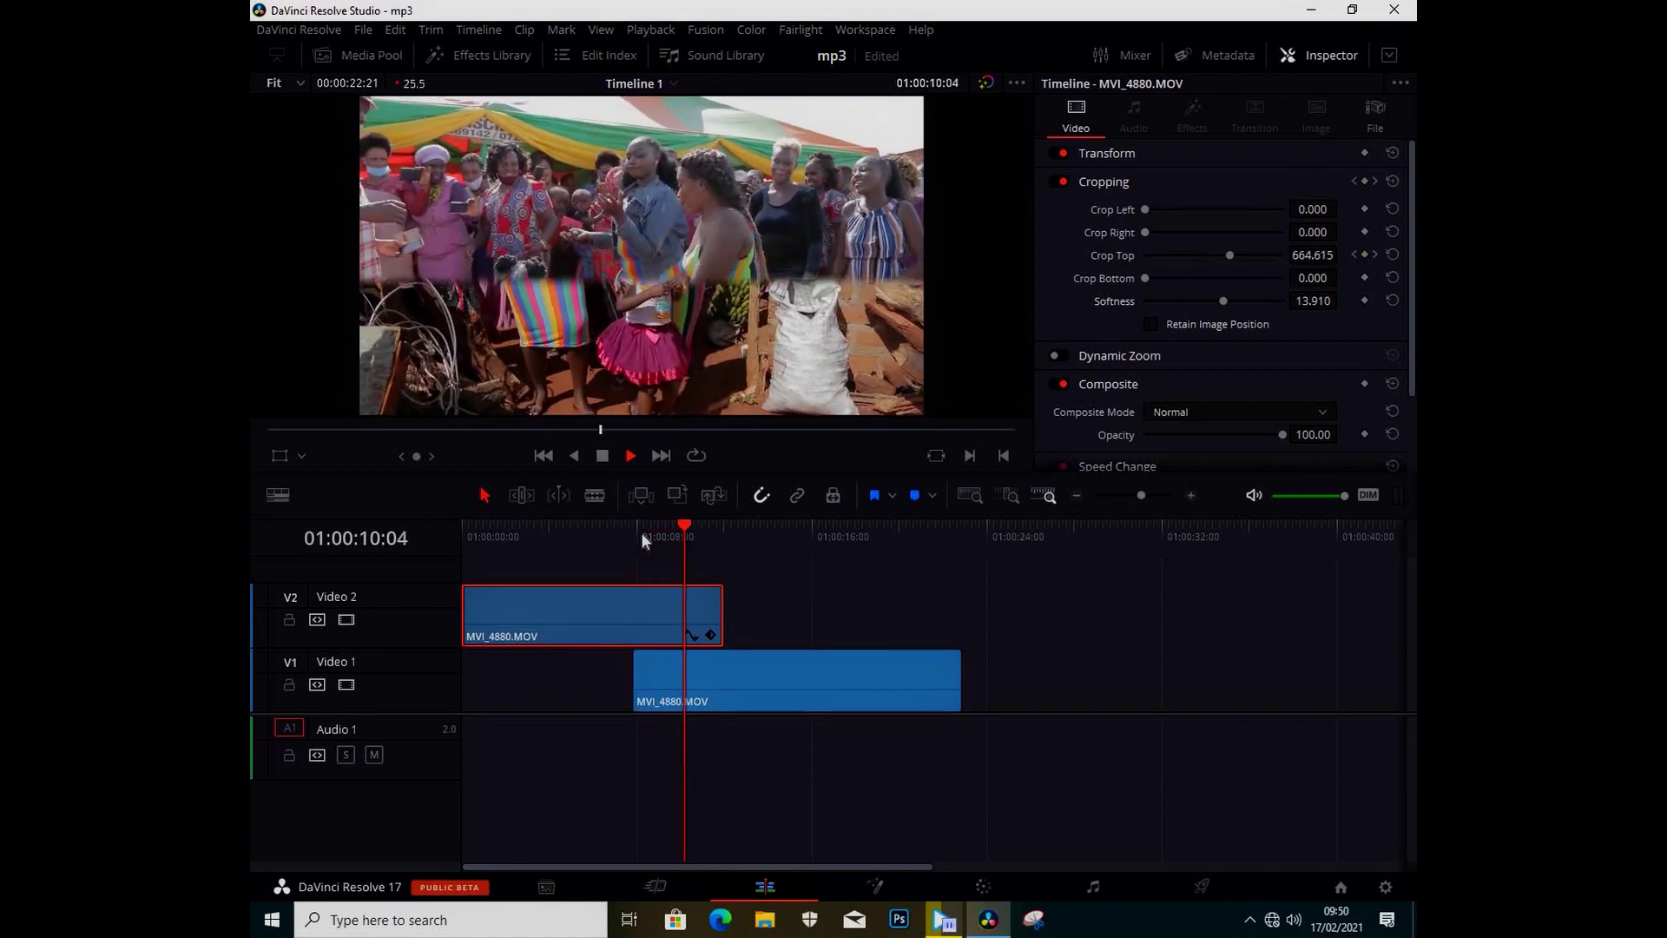
# Scrub through the top wipe, return to the first keyframe, and add a Crop Left keyframe of 0
pyautogui.press('space')
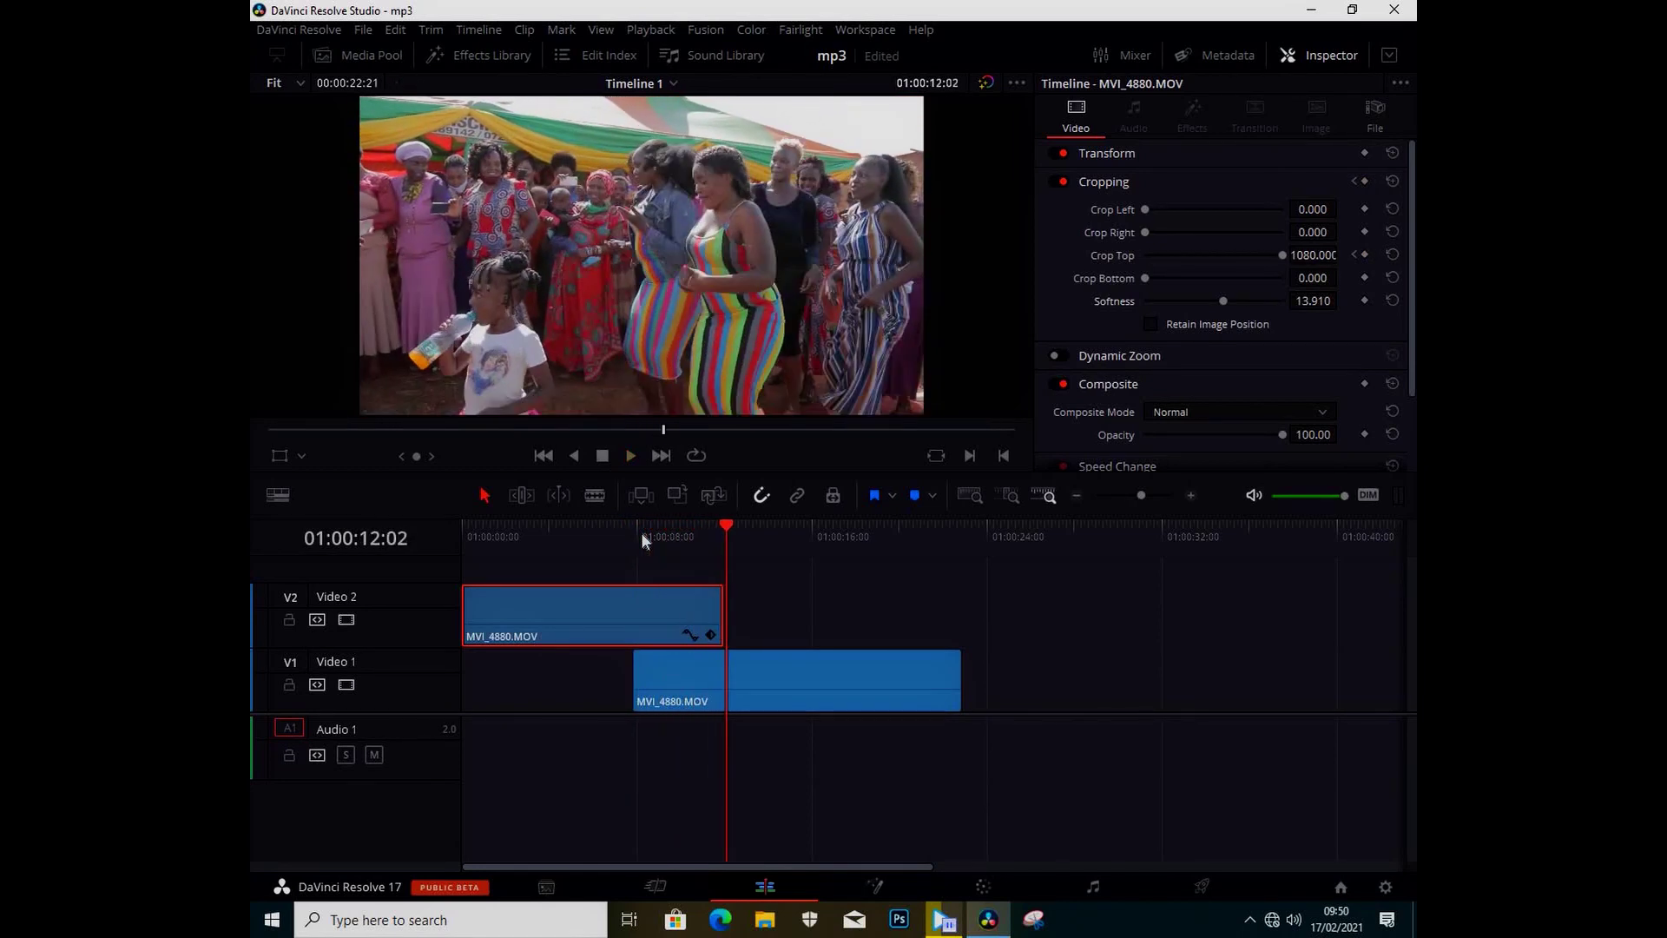
pyautogui.click(660, 538)
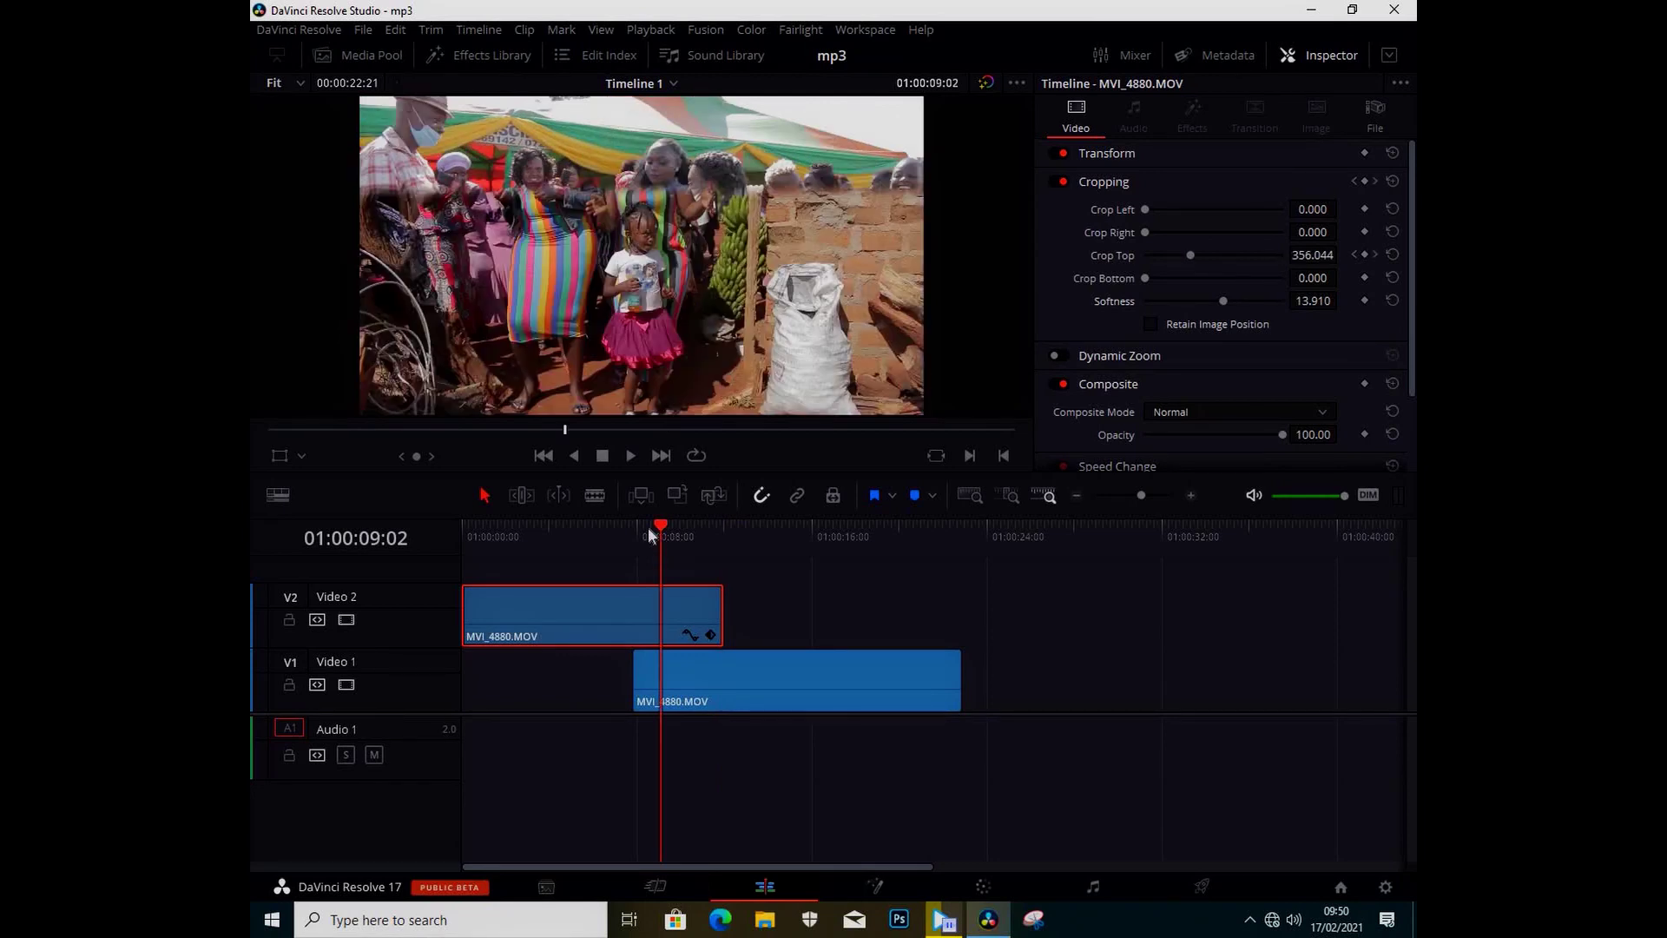
pyautogui.press('[')
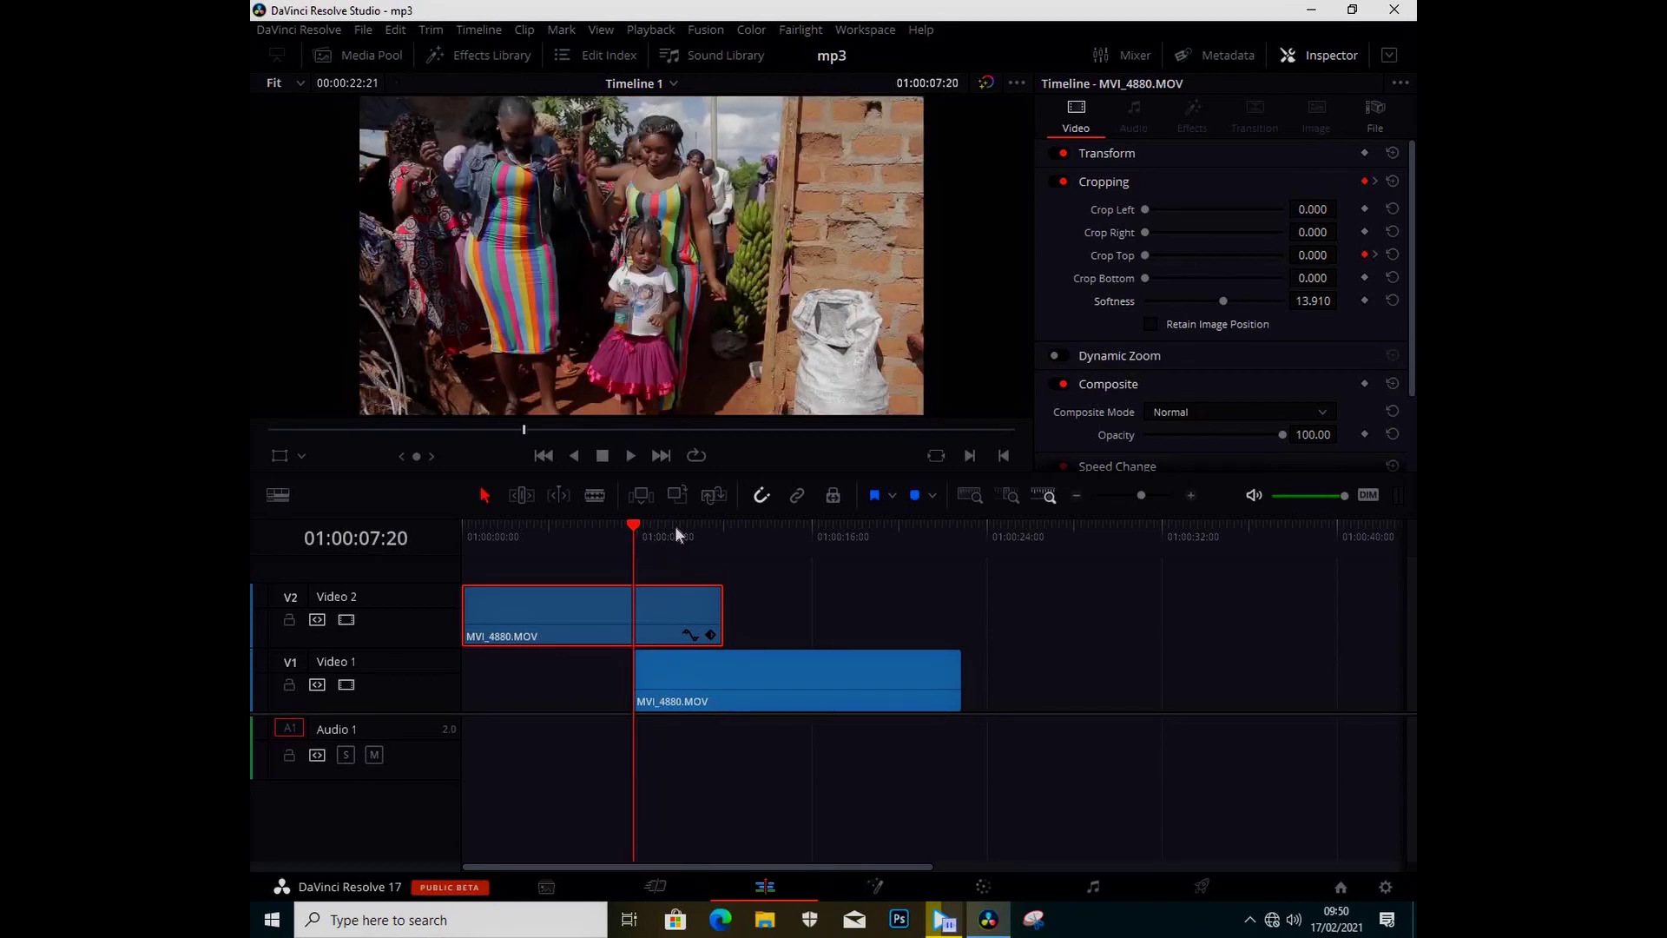
pyautogui.click(675, 525)
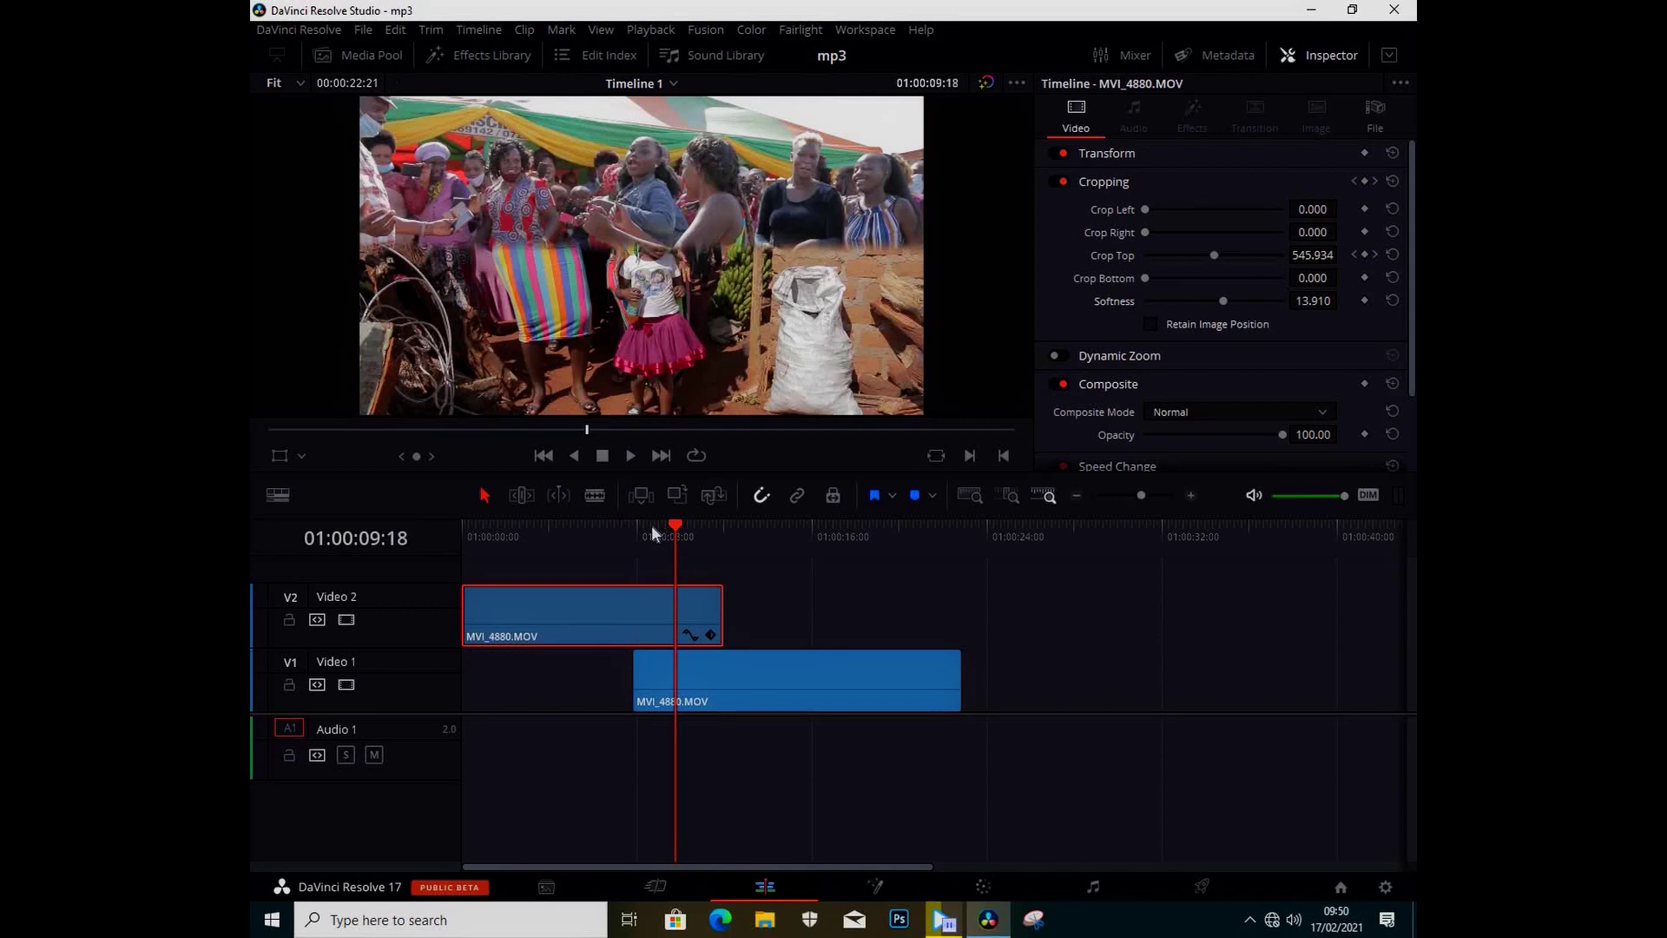
pyautogui.click(651, 525)
pyautogui.press('[')
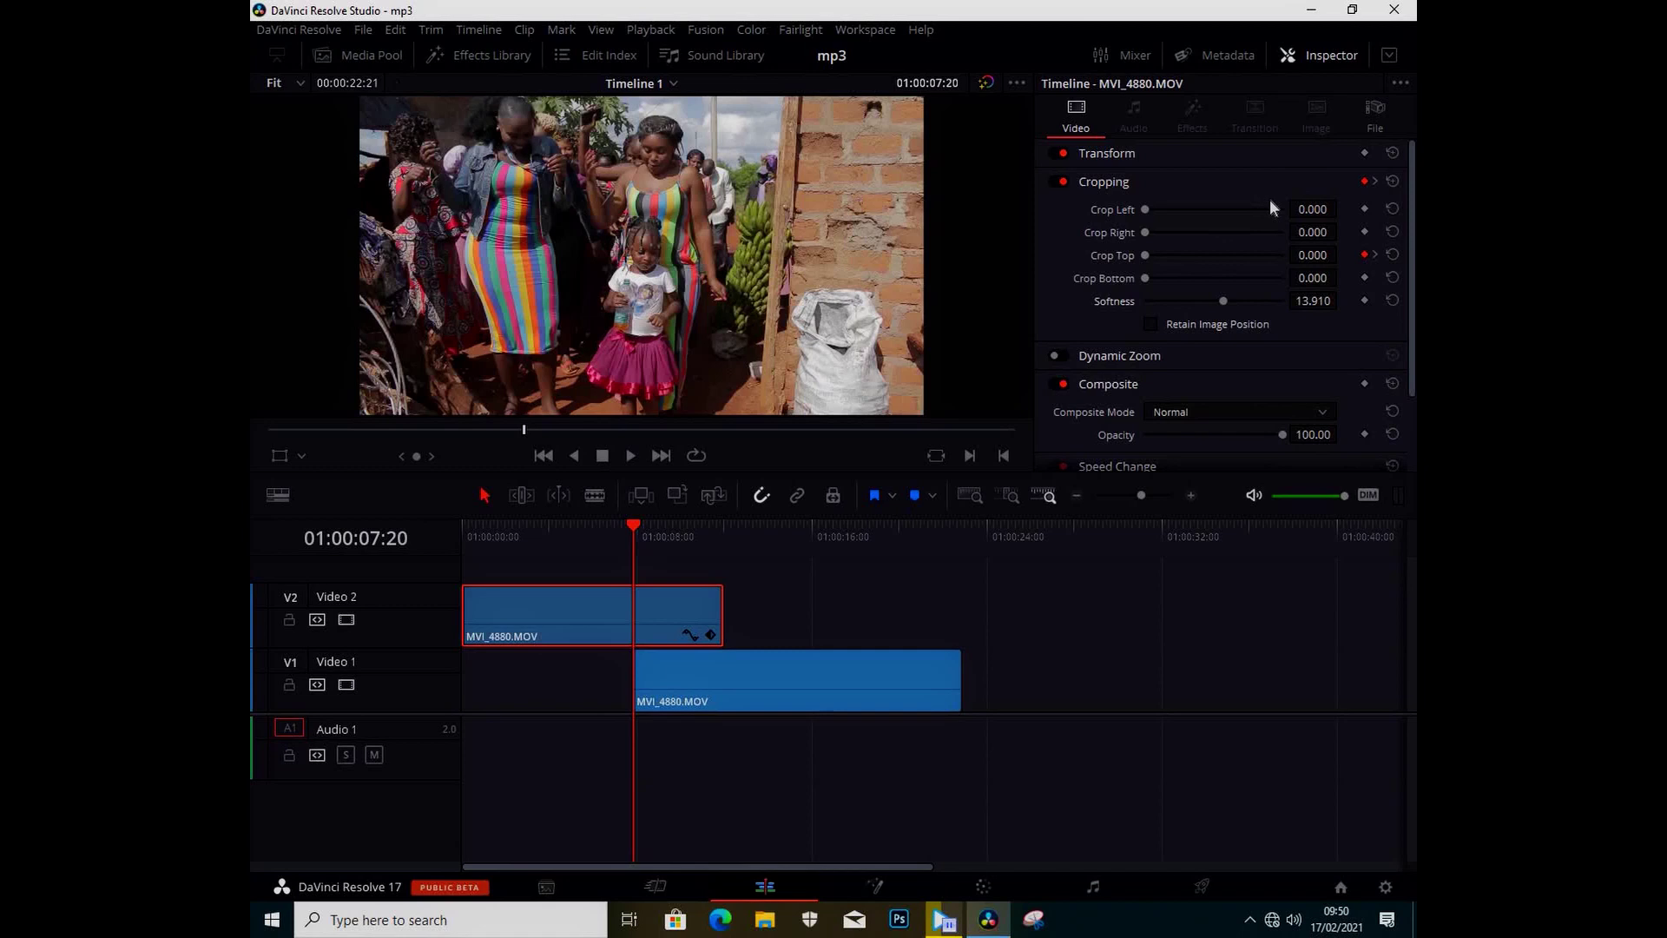
pyautogui.click(1365, 210)
# At 01:00:11:18 reset Crop Right to 0, set Crop Left to 1920, and play the diagonal wipe
pyautogui.press(']')
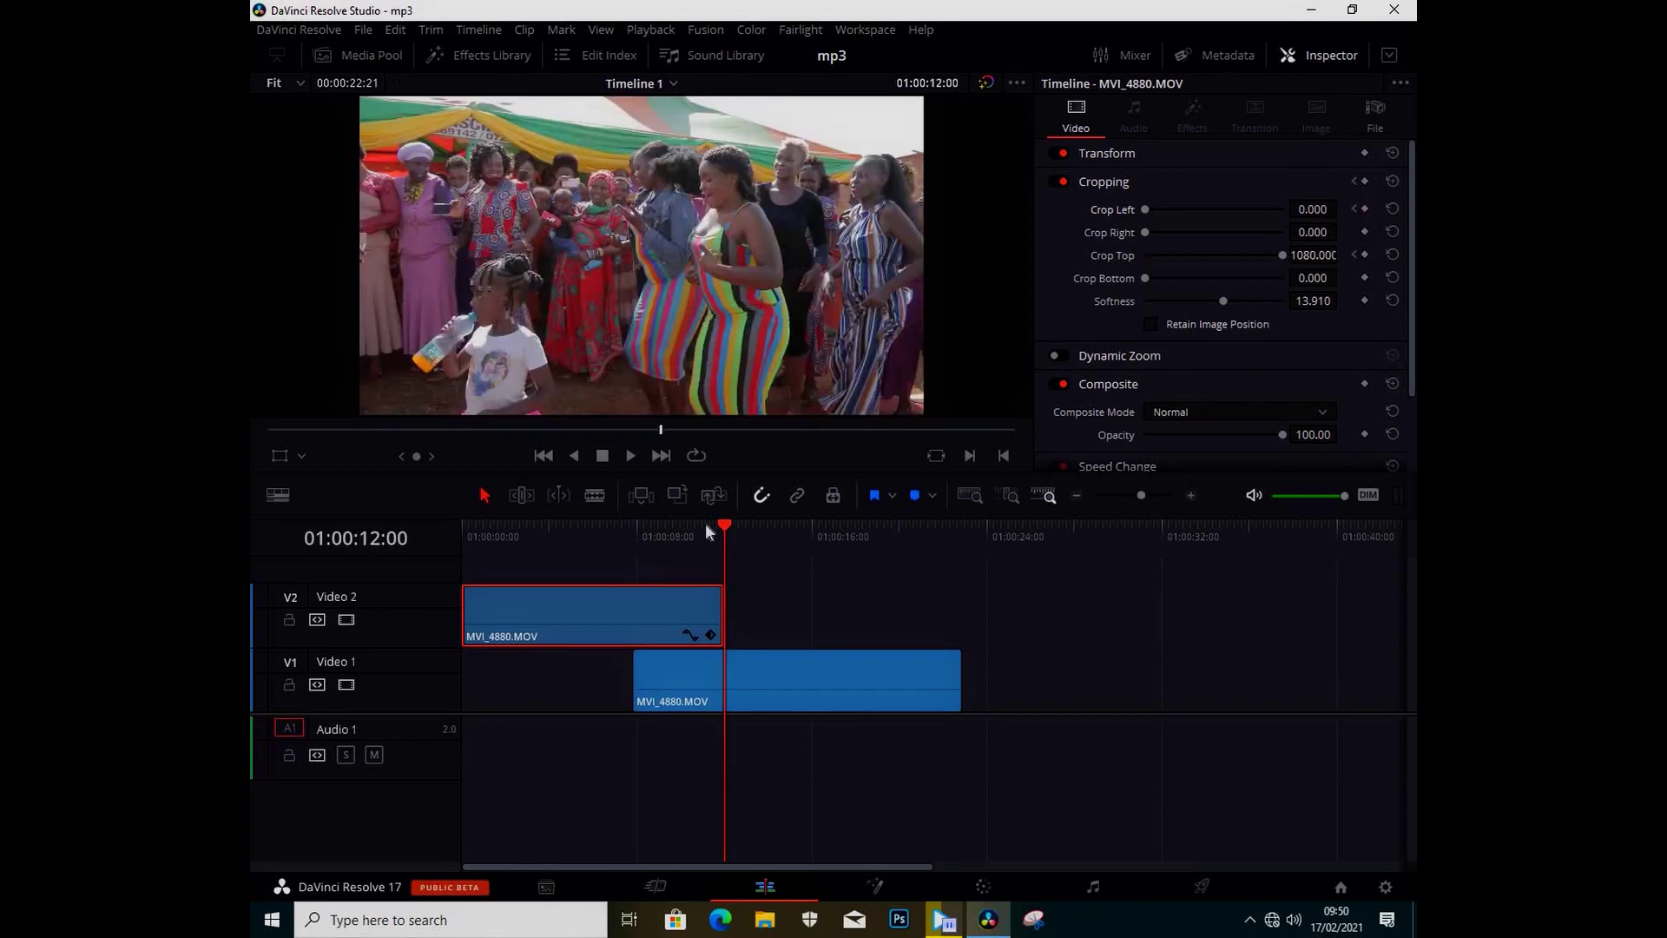
pyautogui.press('Left')
pyautogui.press('Left')
pyautogui.press('Left')
pyautogui.press('Left')
pyautogui.press('Left')
pyautogui.press('Left')
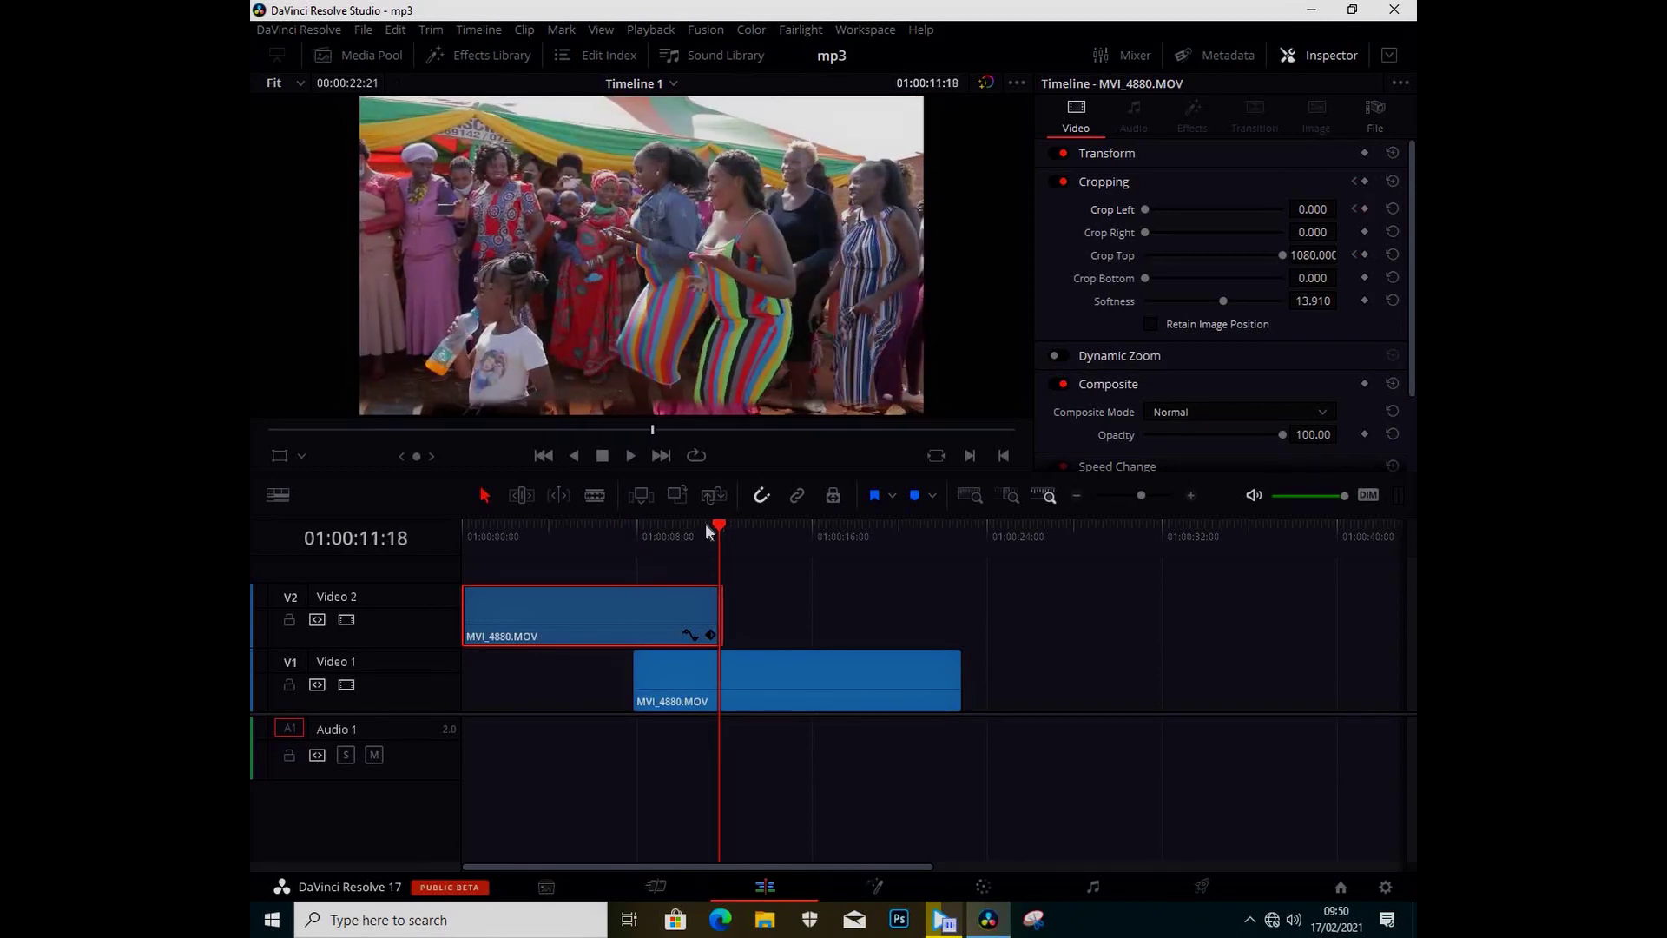
pyautogui.click(1170, 234)
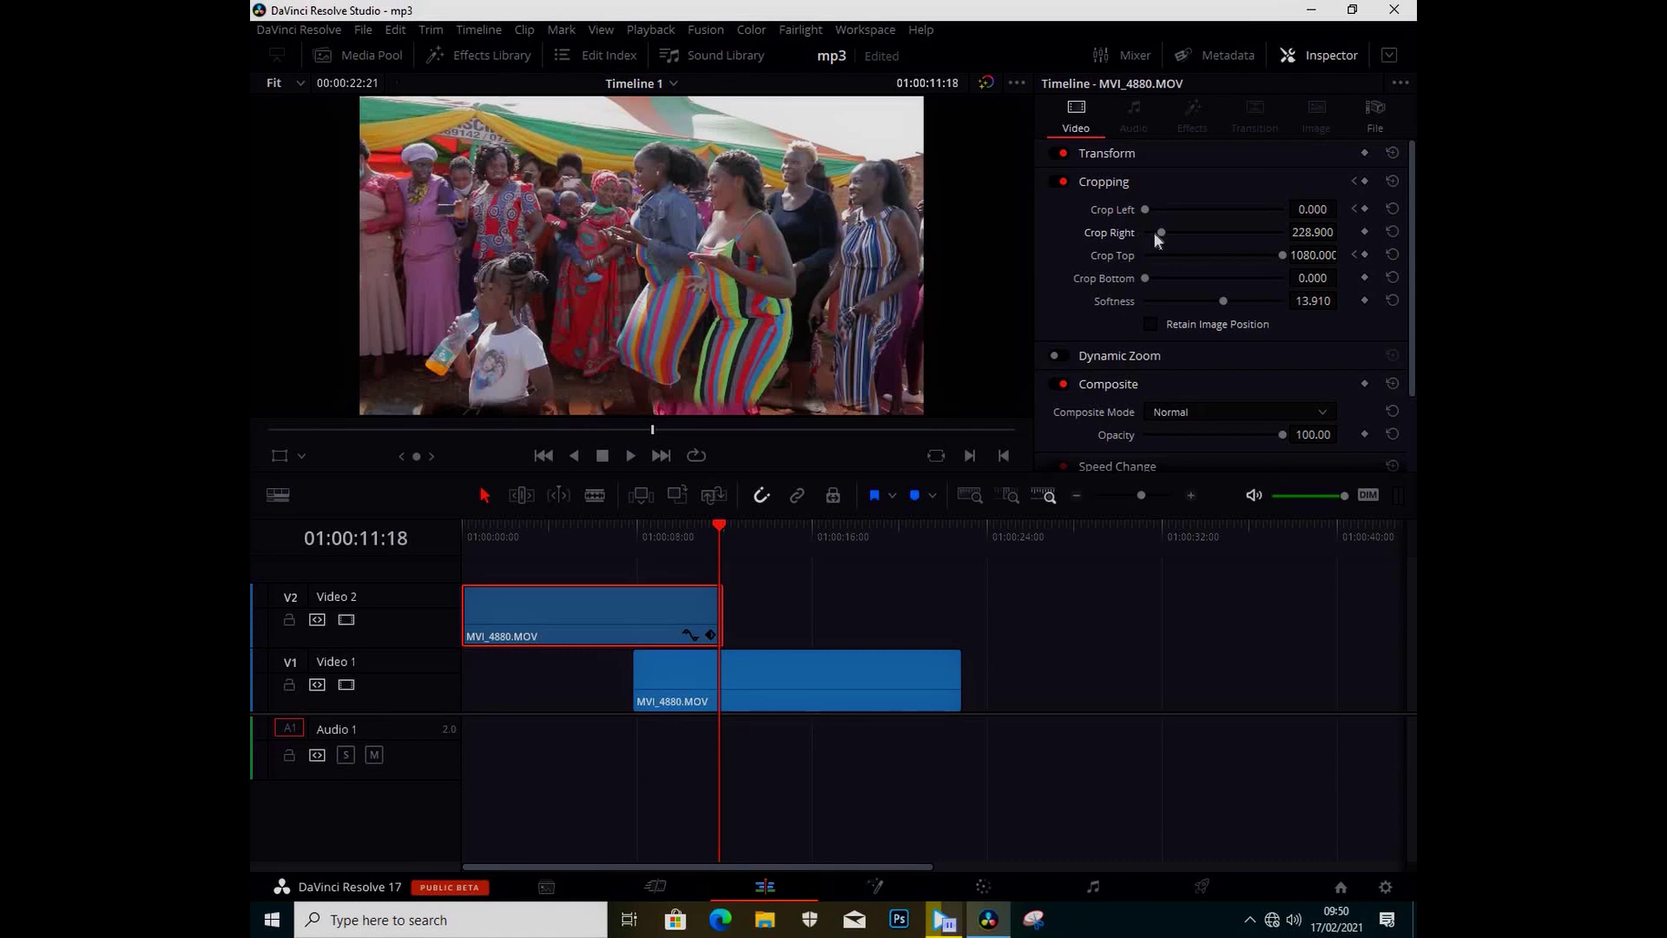
pyautogui.click(1394, 232)
pyautogui.moveTo(1141, 211); pyautogui.dragTo(1279, 217)
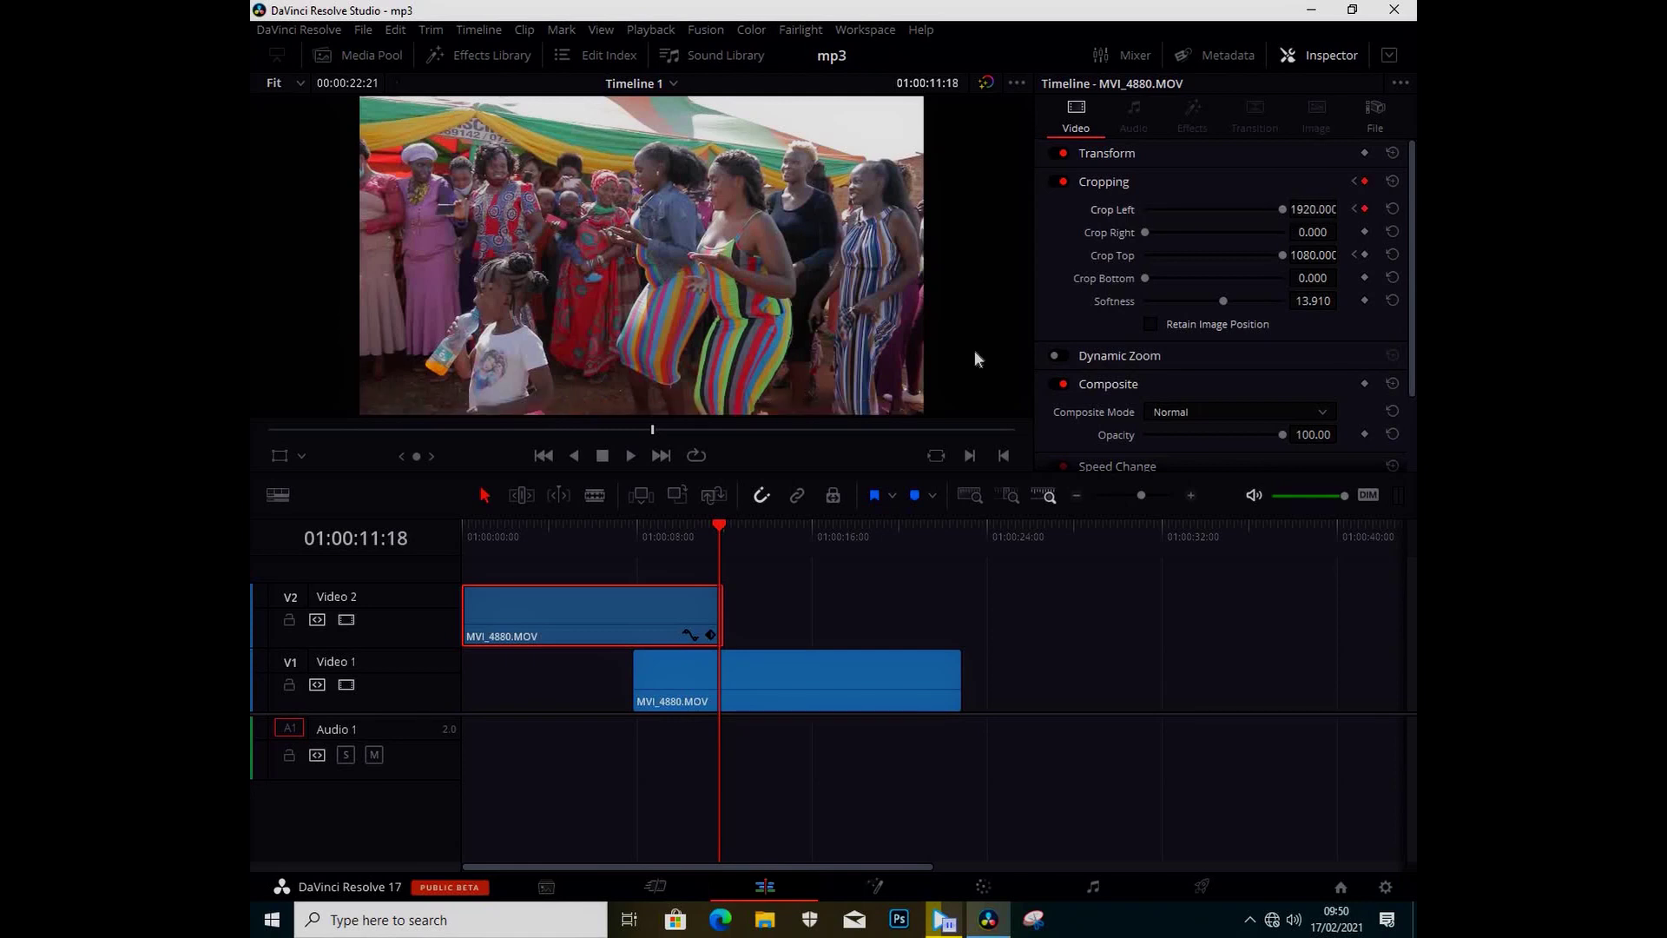
pyautogui.click(637, 528)
pyautogui.press('space')
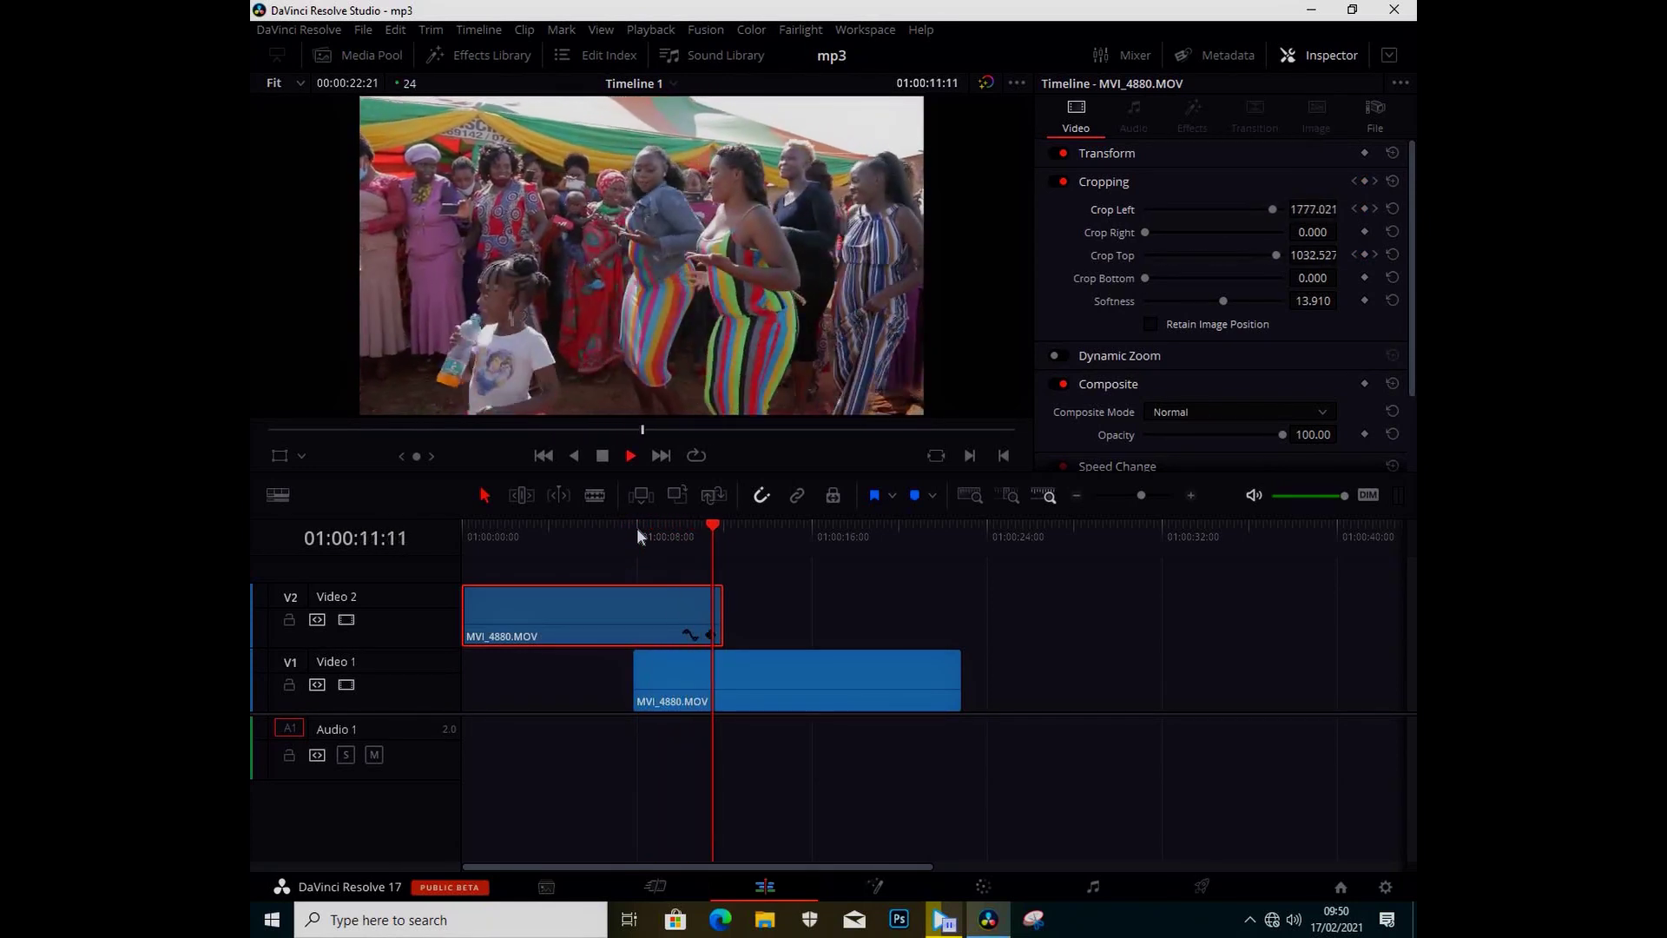
pyautogui.click(637, 528)
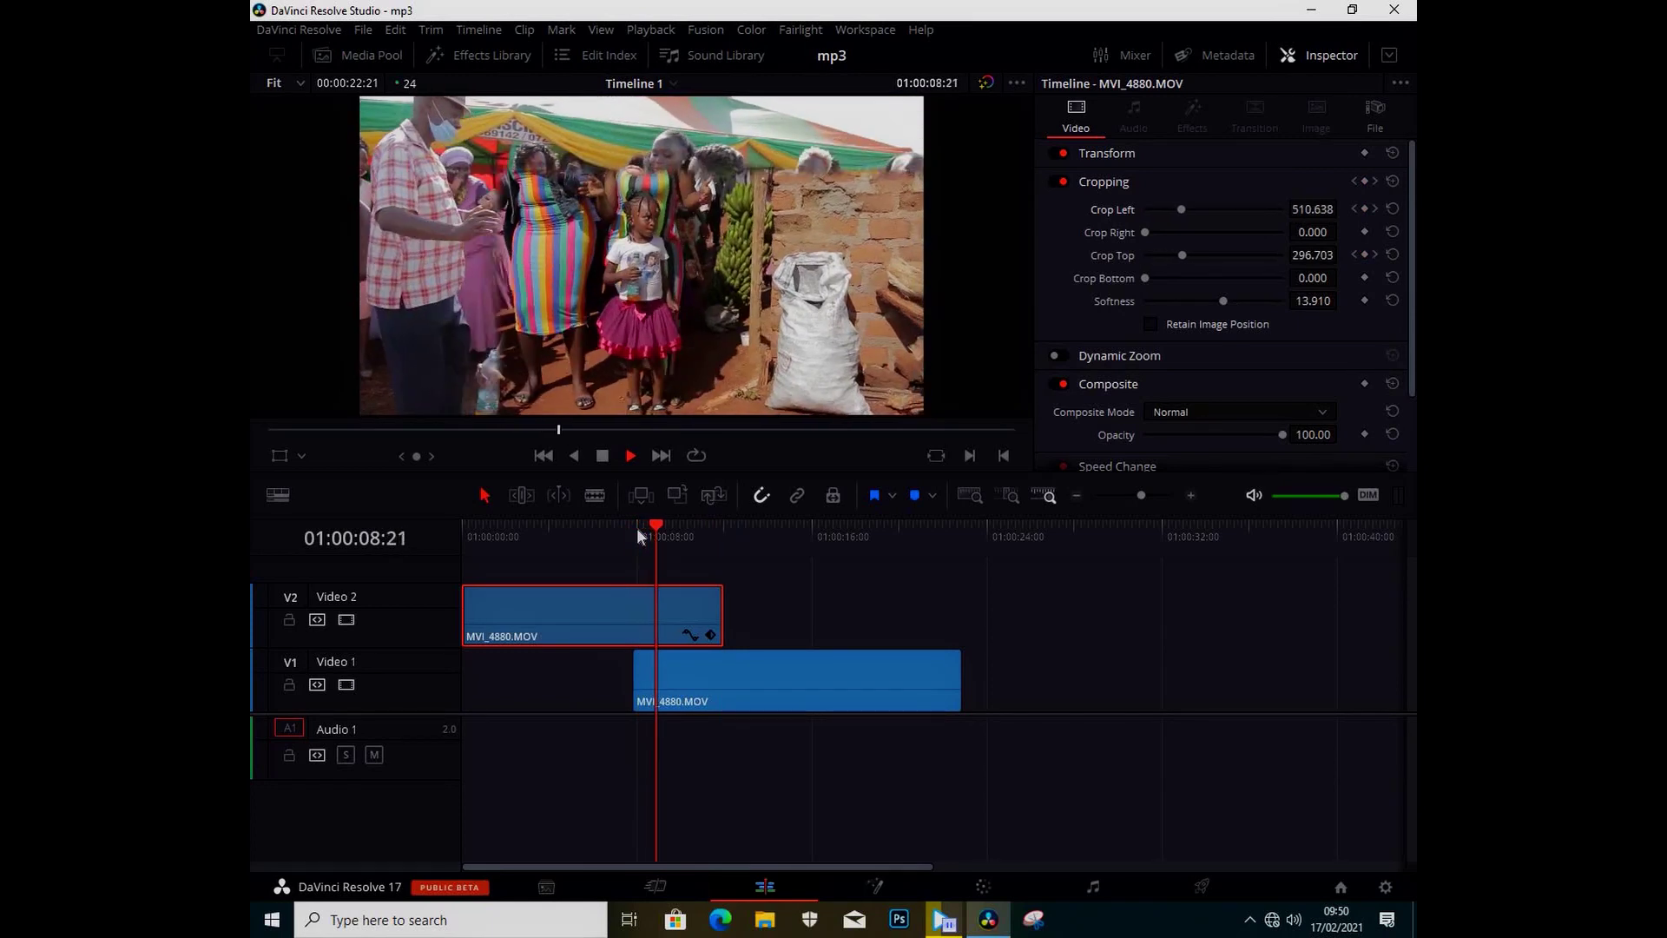
pyautogui.click(637, 528)
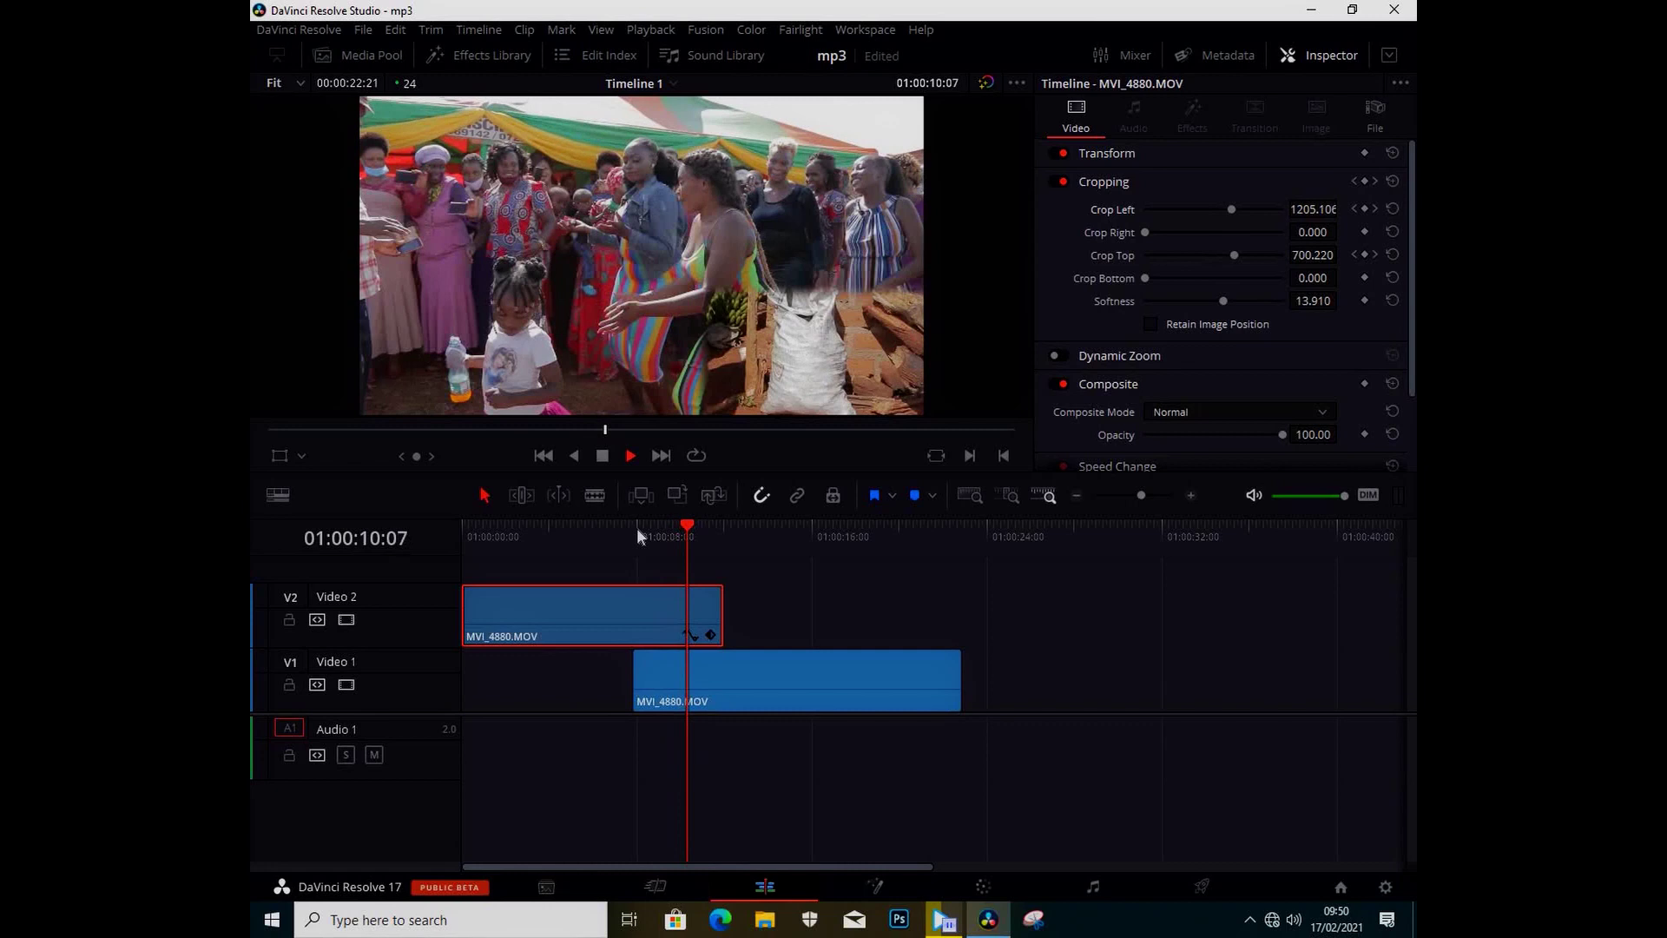
pyautogui.press('space')
pyautogui.click(637, 528)
pyautogui.press('space')
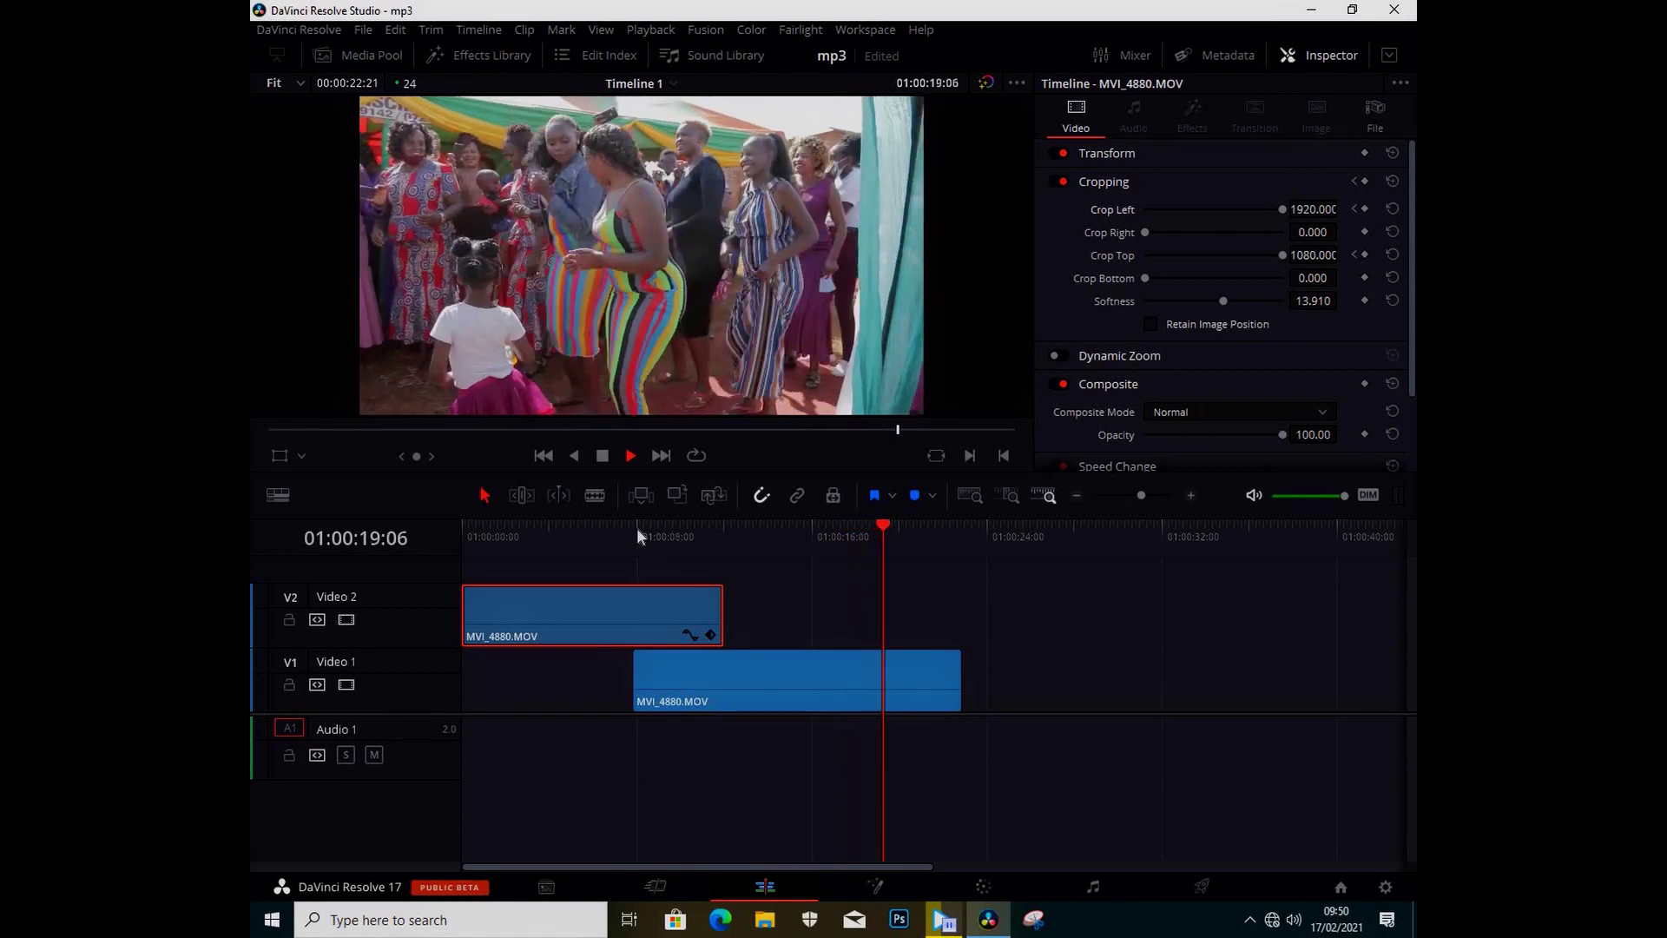
pyautogui.press('space')
pyautogui.click(663, 526)
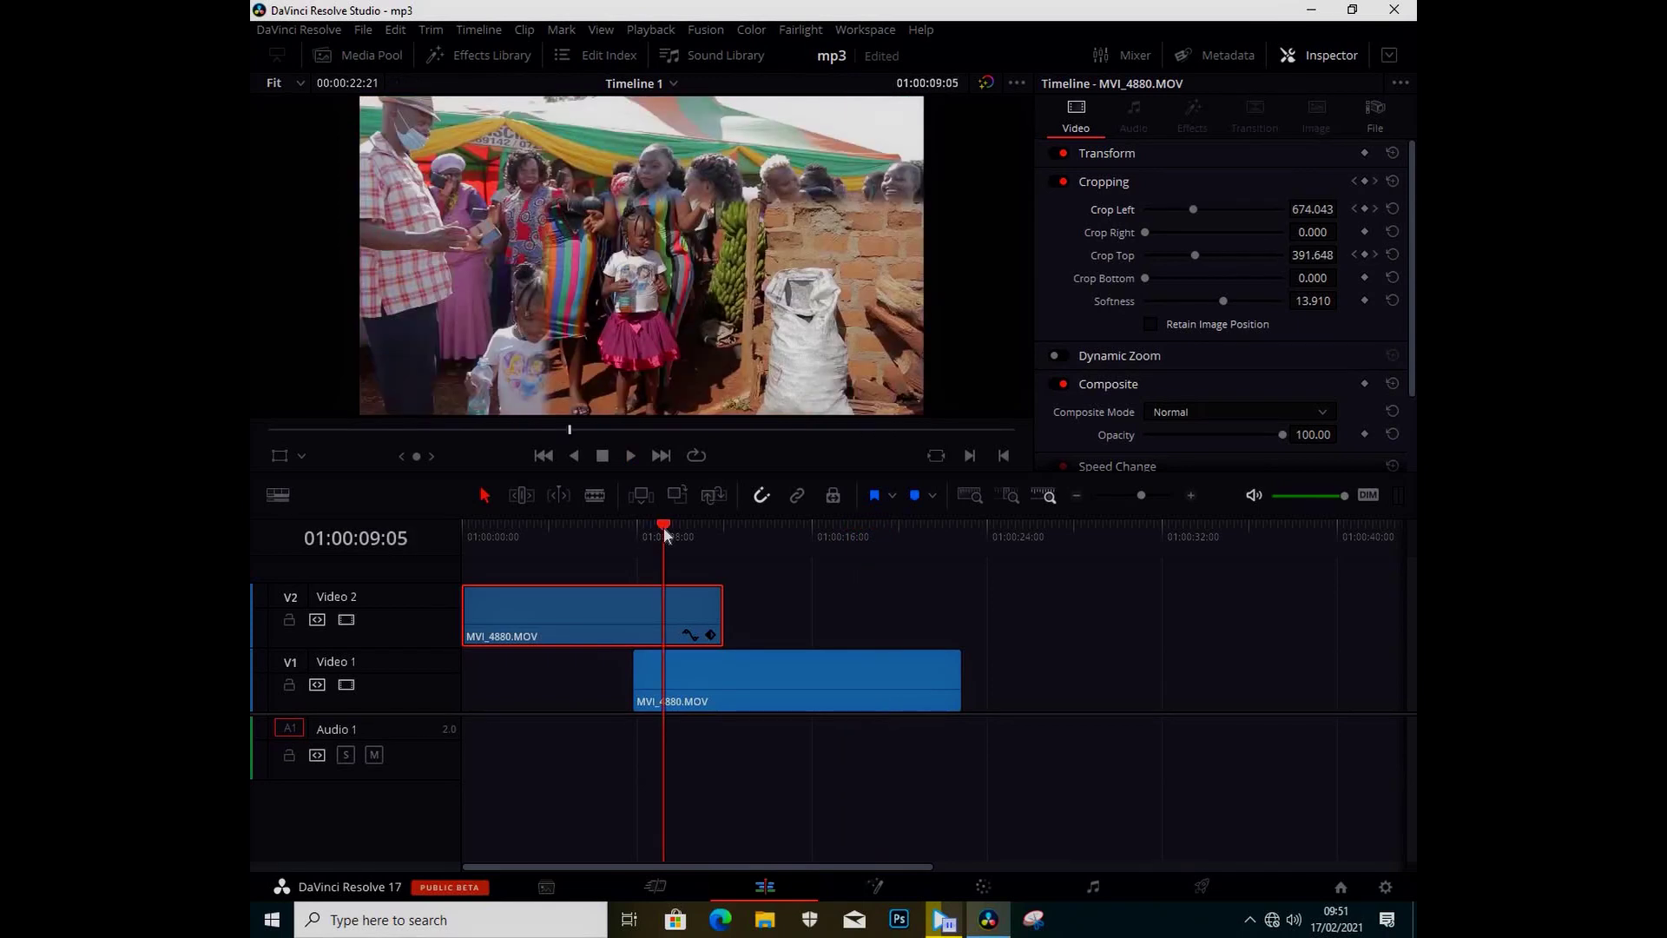